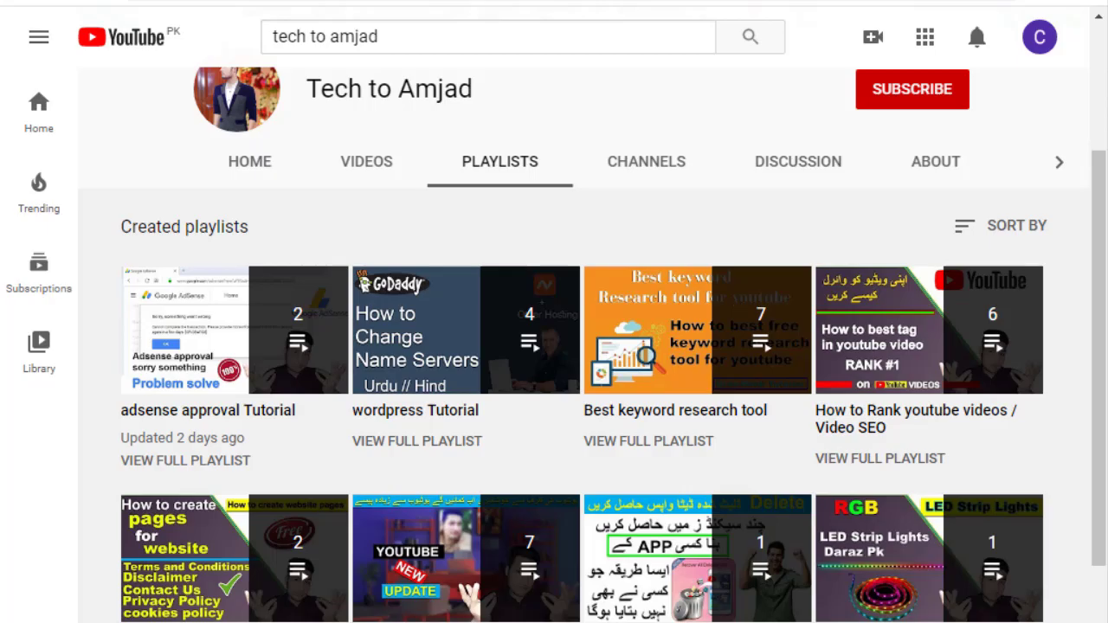
# Search Google for techtoamjad in a new tab with the On-Screen Keyboard and open the Tech To Amjad website.
pyautogui.hotkey('ctrl', 't')
pyautogui.press('ctrl+super+o')
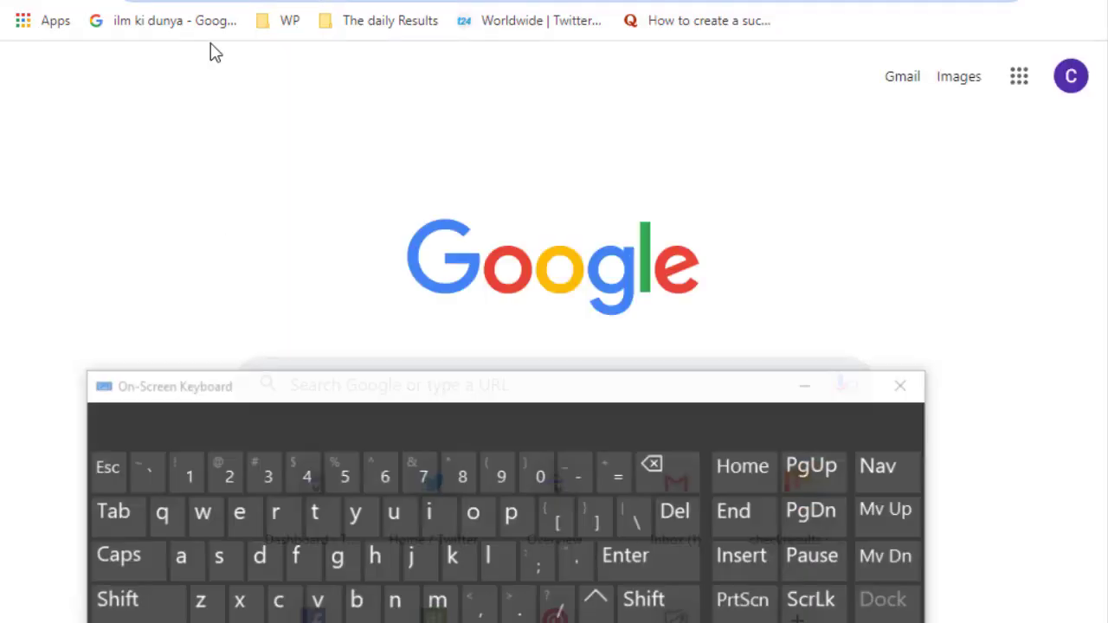
pyautogui.click(320, 515)
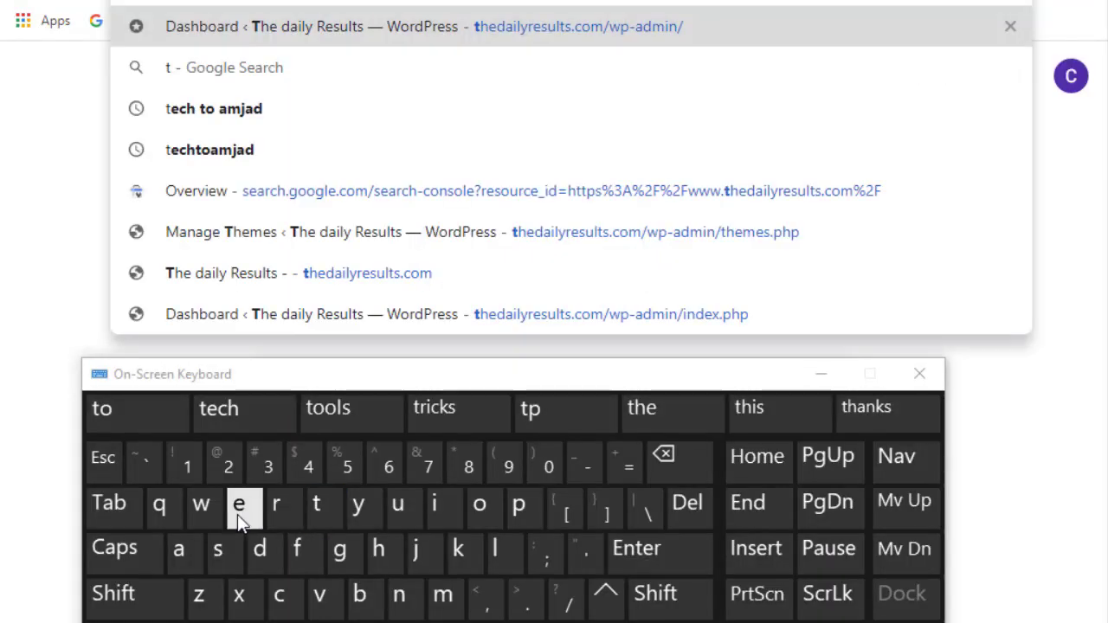
pyautogui.click(238, 514)
pyautogui.click(279, 595)
pyautogui.click(381, 554)
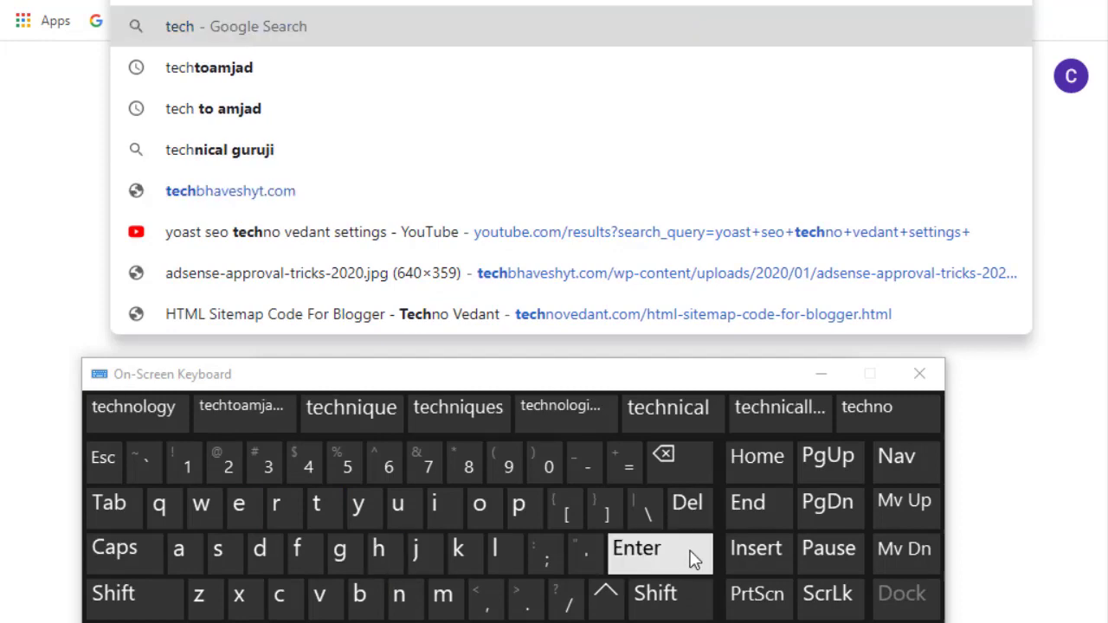
pyautogui.click(251, 78)
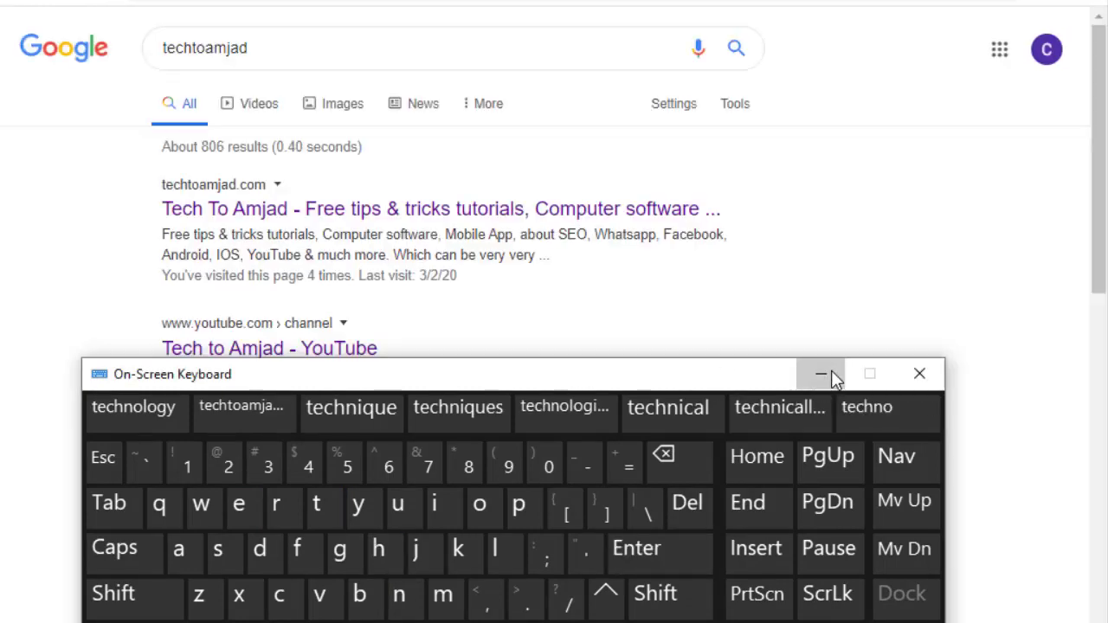
pyautogui.click(830, 372)
pyautogui.click(279, 222)
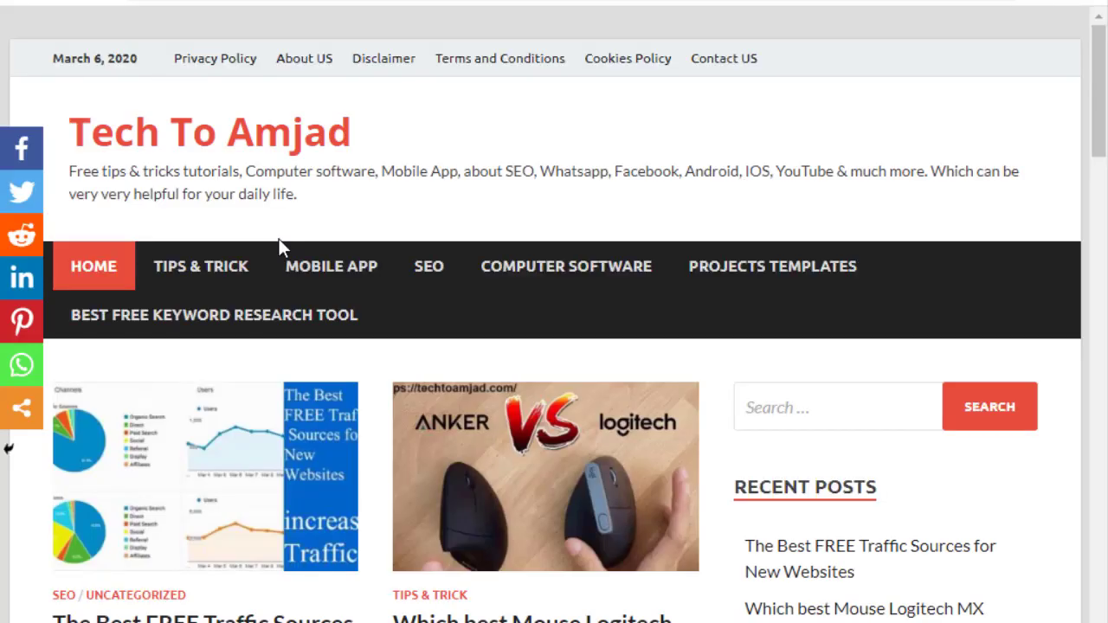
# Examine the posts, categories and Google ads on the Tech To Amjad home page.
pyautogui.scroll(-8, 284, 248)
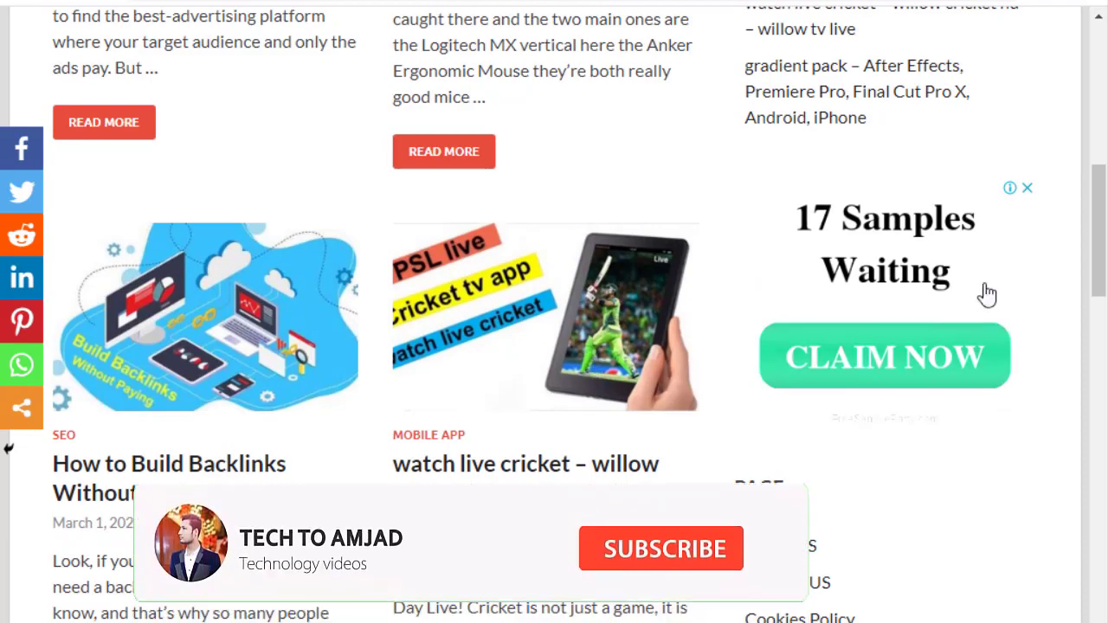
pyautogui.moveTo(1007, 199)
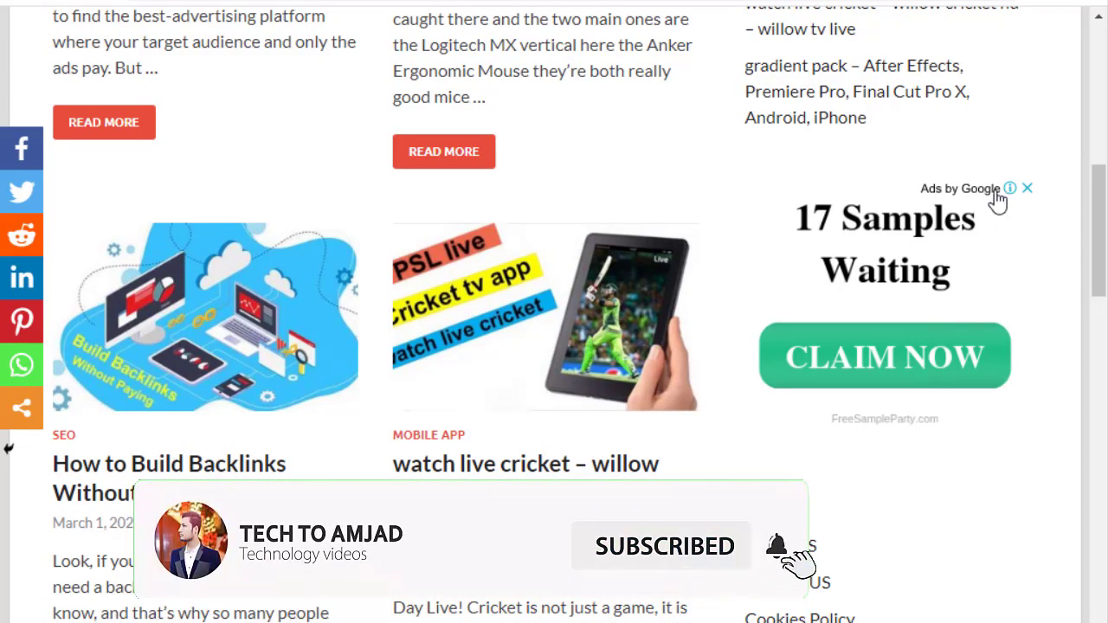
pyautogui.scroll(-5, 614, 395)
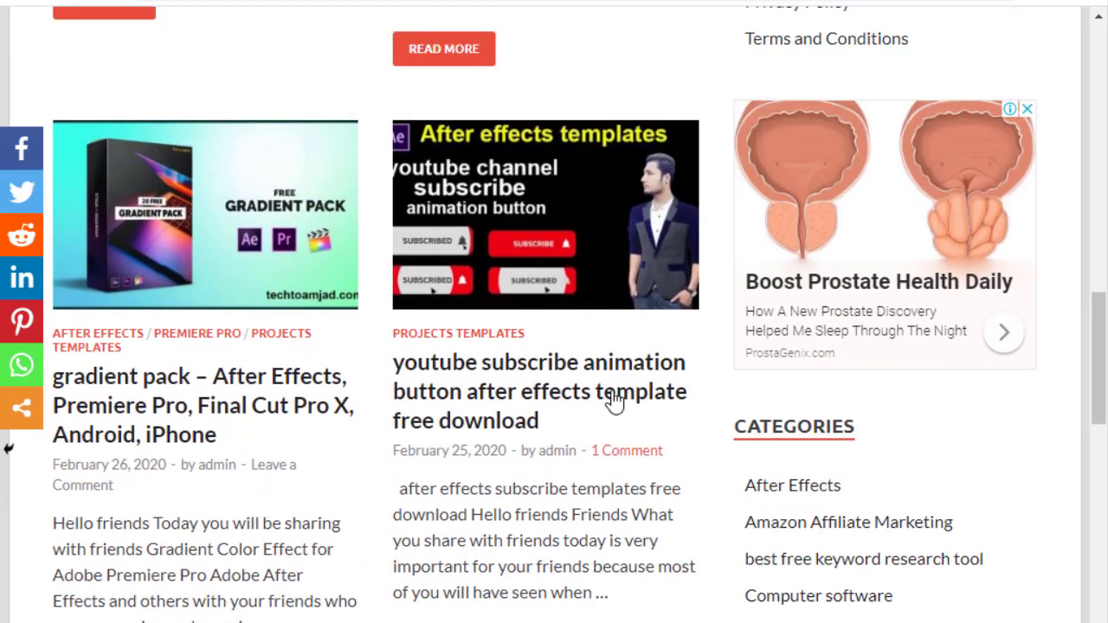
pyautogui.scroll(3, 614, 400)
pyautogui.scroll(-9, 614, 400)
pyautogui.scroll(-8, 611, 398)
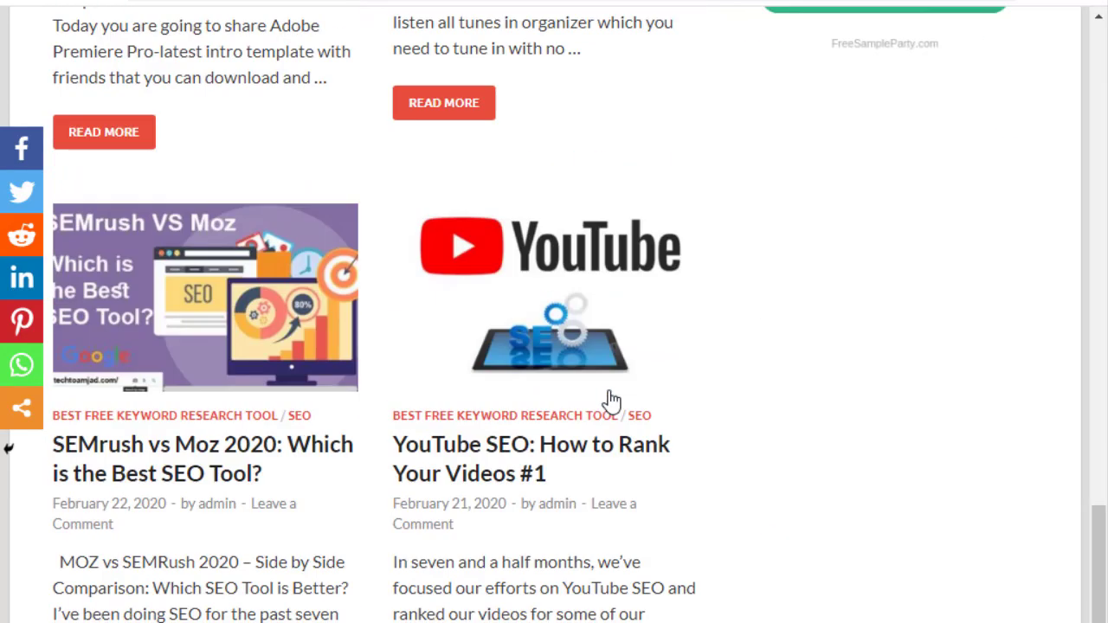
pyautogui.scroll(10, 649, 404)
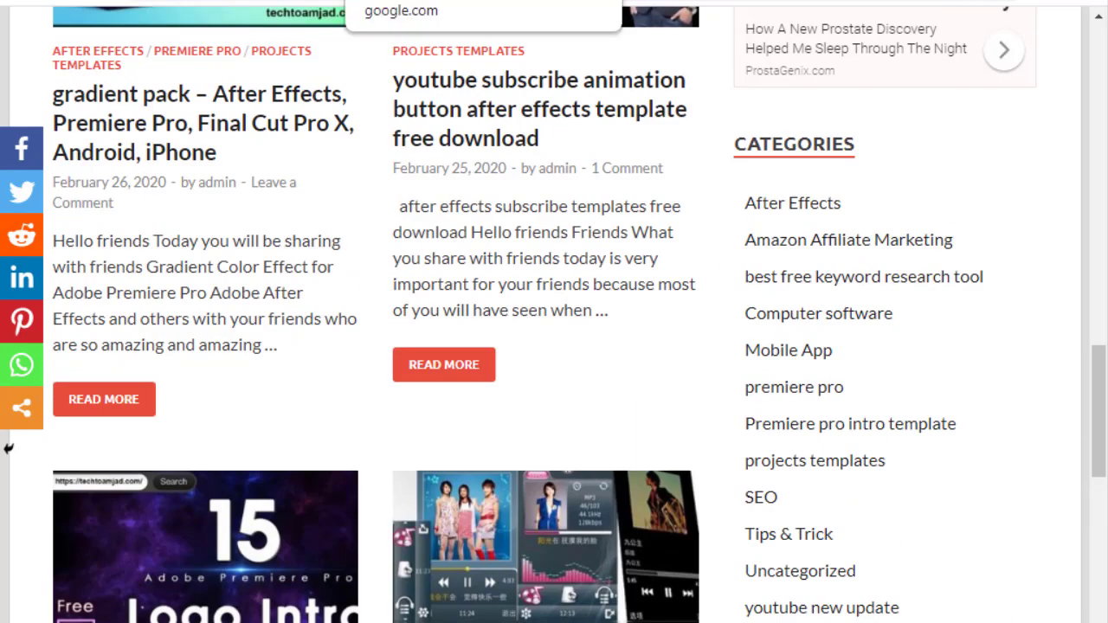
pyautogui.press('Return')
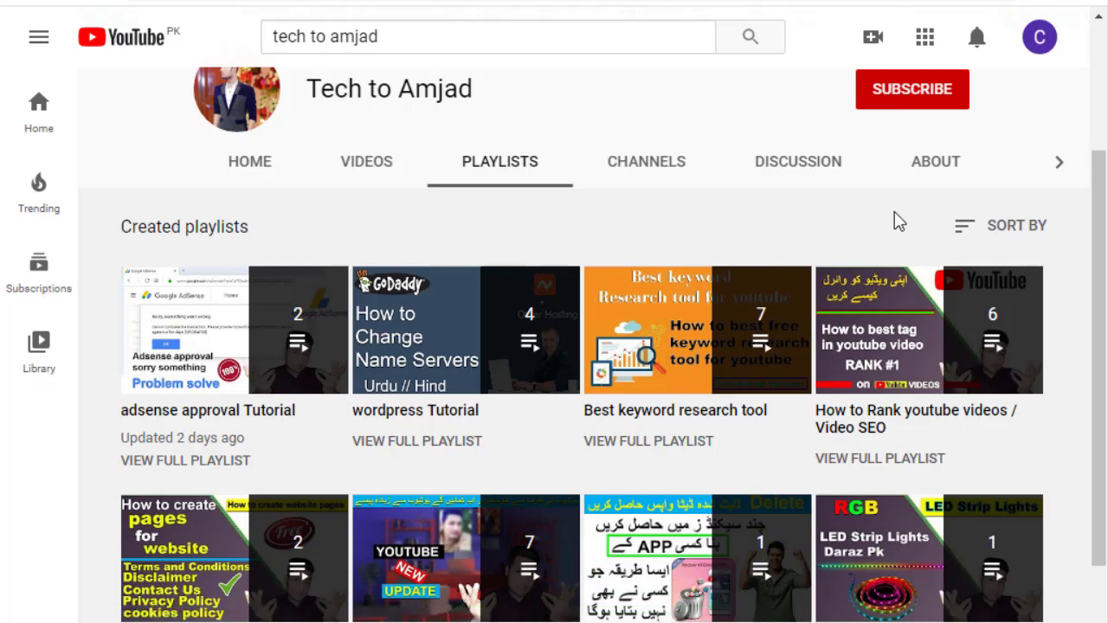
# Subscribe to the Tech to Amjad YouTube channel and set its notifications to All.
pyautogui.scroll(2, 896, 218)
pyautogui.click(896, 218)
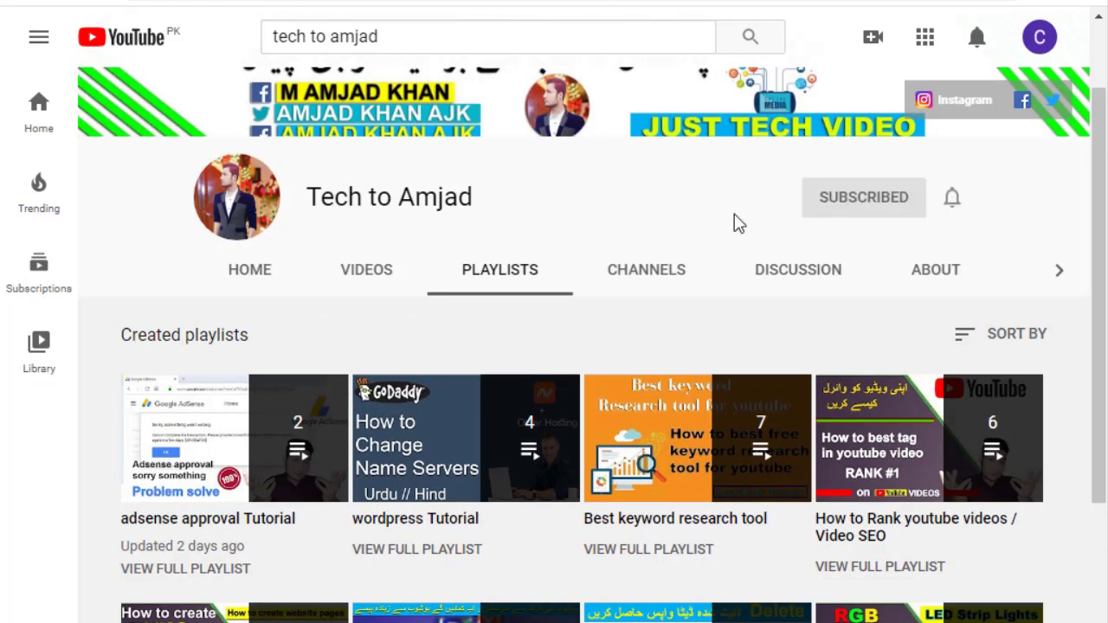
pyautogui.click(952, 199)
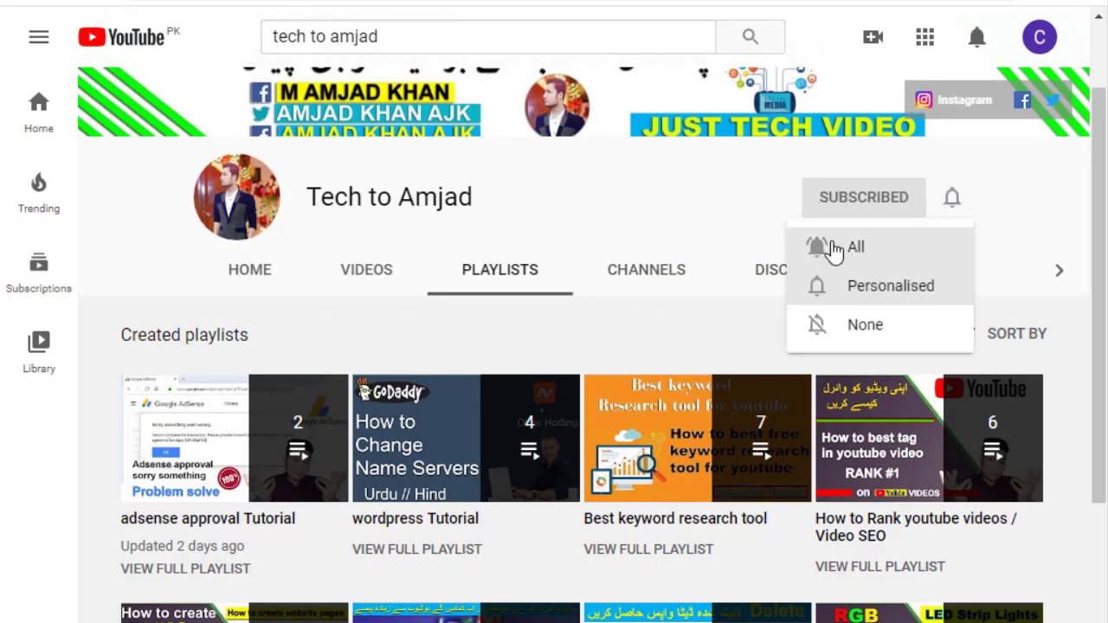
pyautogui.click(851, 250)
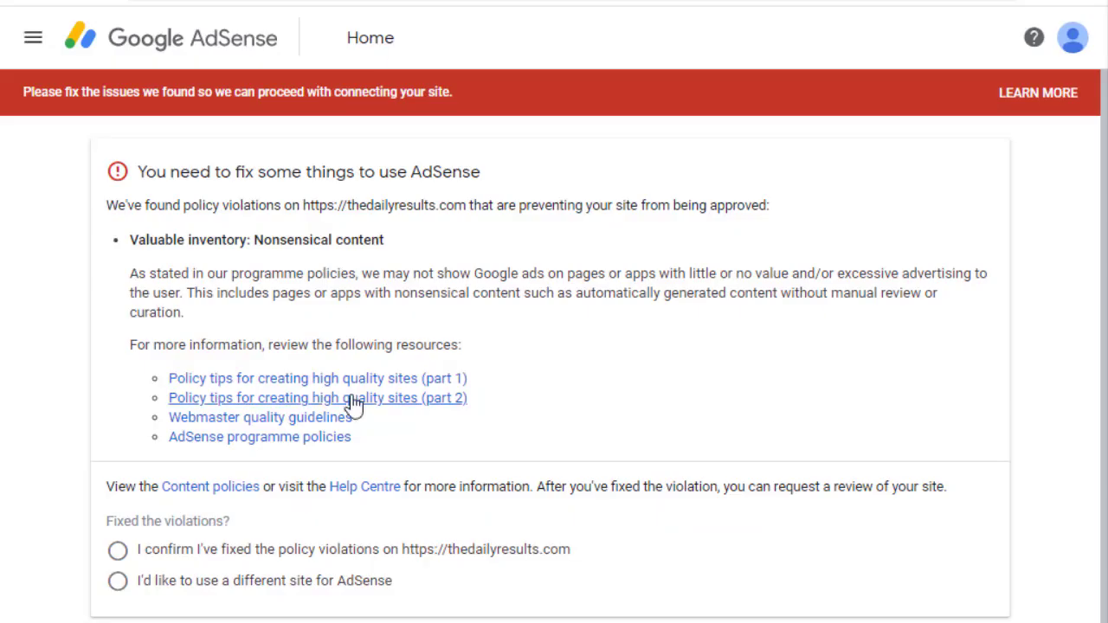
# Switch to Google AdSense and review the policy violation notice for thedailyresults.com.
pyautogui.scroll(-1, 353, 405)
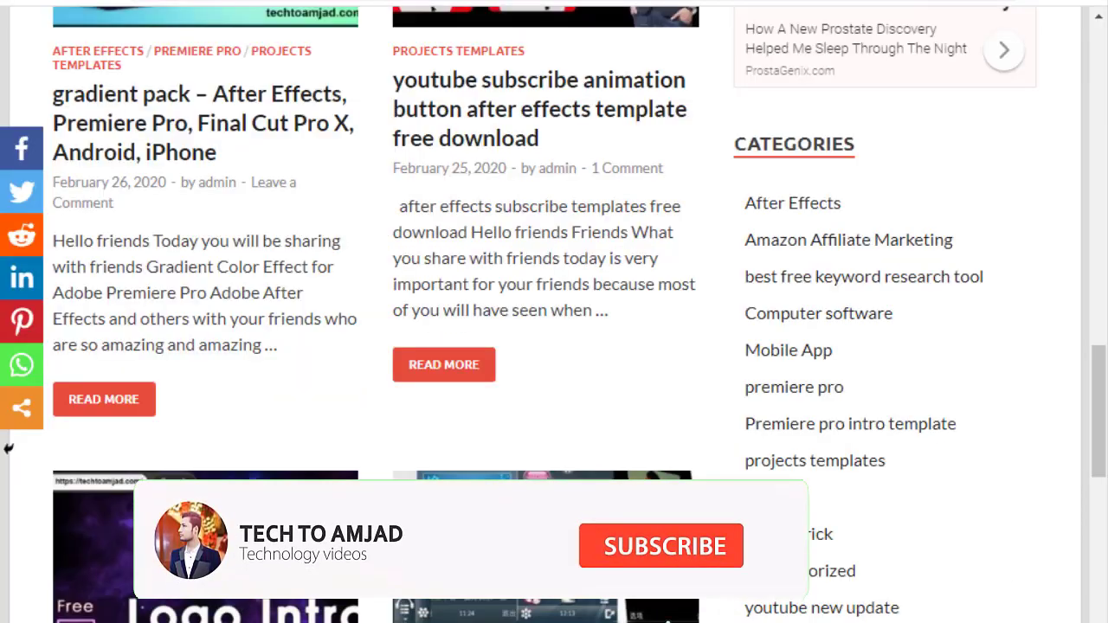
# Return to the Tech To Amjad site and examine the content and ads in the Logitech MX Vertical vs Anker Vertical article.
pyautogui.scroll(-5, 8, 447)
pyautogui.scroll(5, 373, 260)
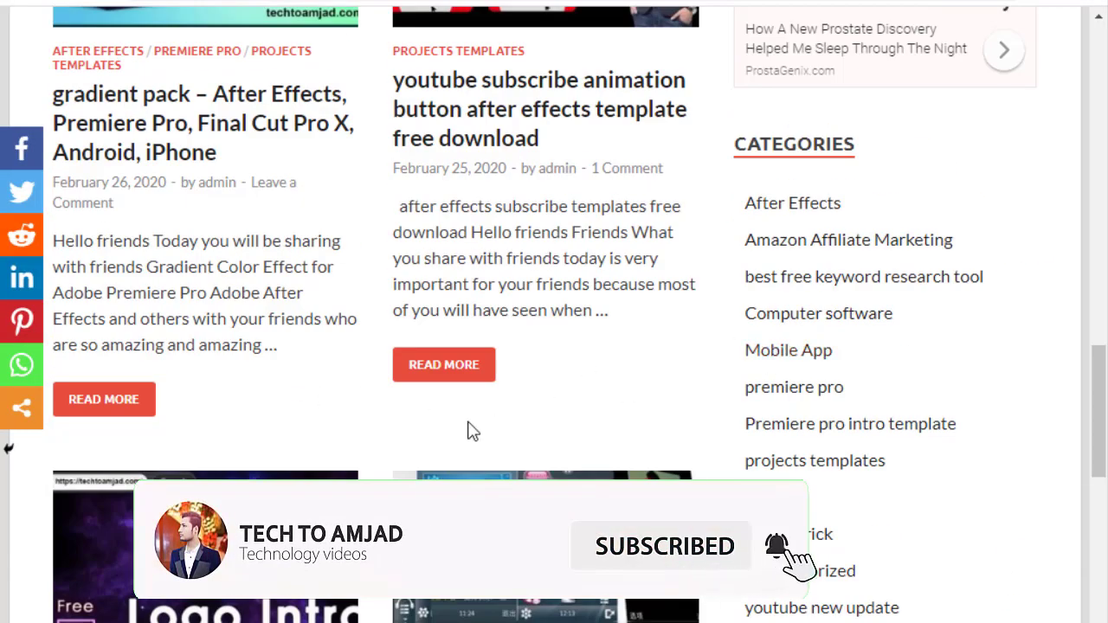
pyautogui.scroll(5, 470, 427)
pyautogui.scroll(5, 470, 428)
pyautogui.scroll(-5, 299, 479)
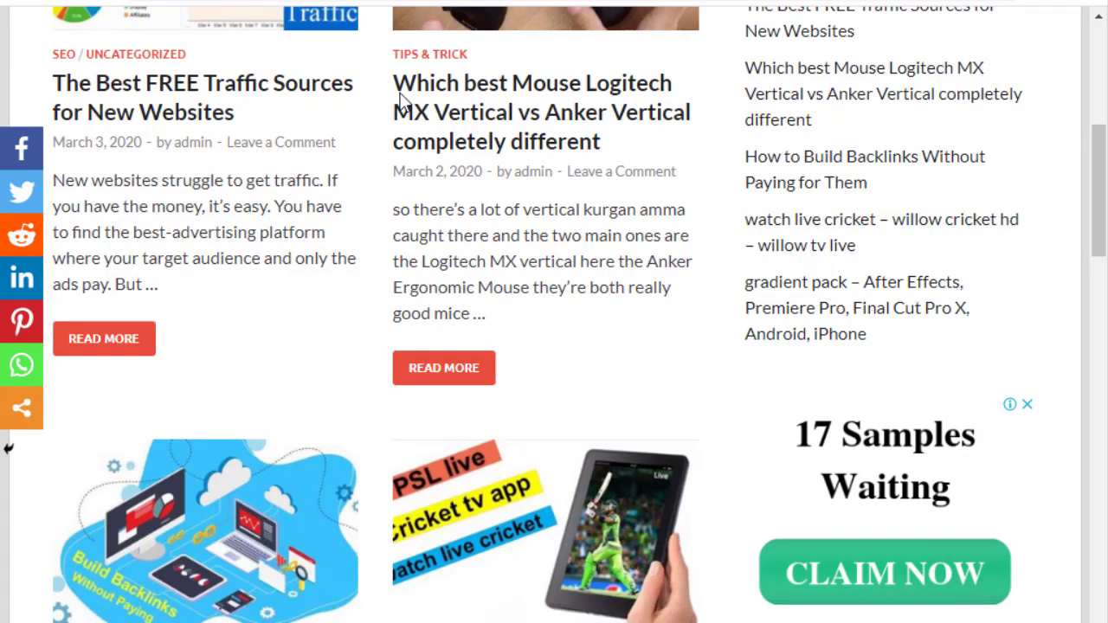
pyautogui.click(443, 141)
pyautogui.scroll(-2, 389, 363)
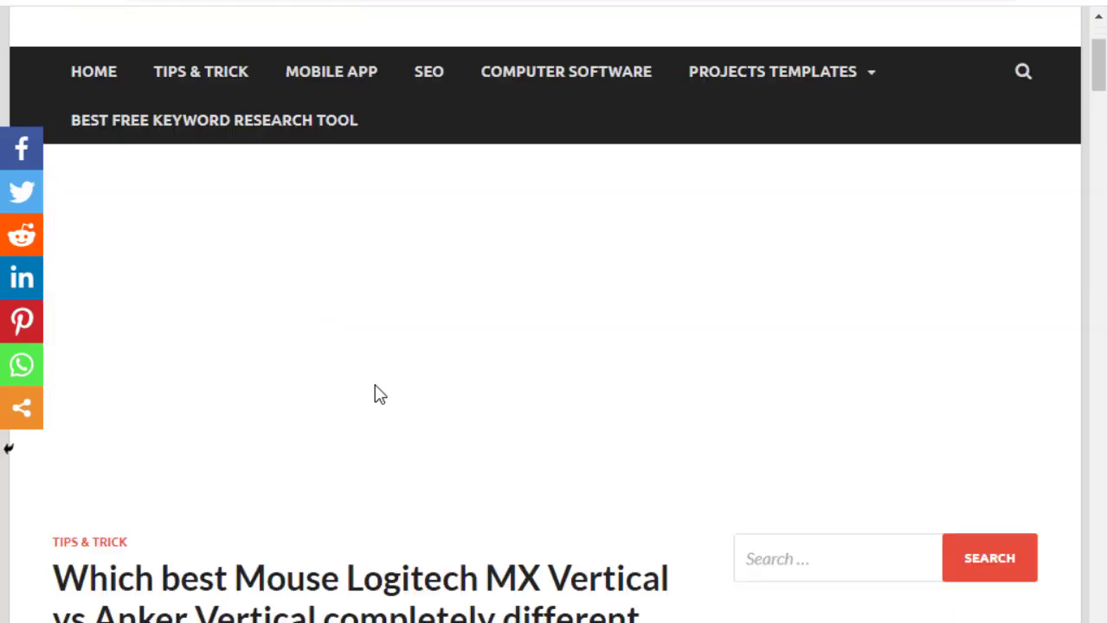
pyautogui.scroll(-4, 185, 489)
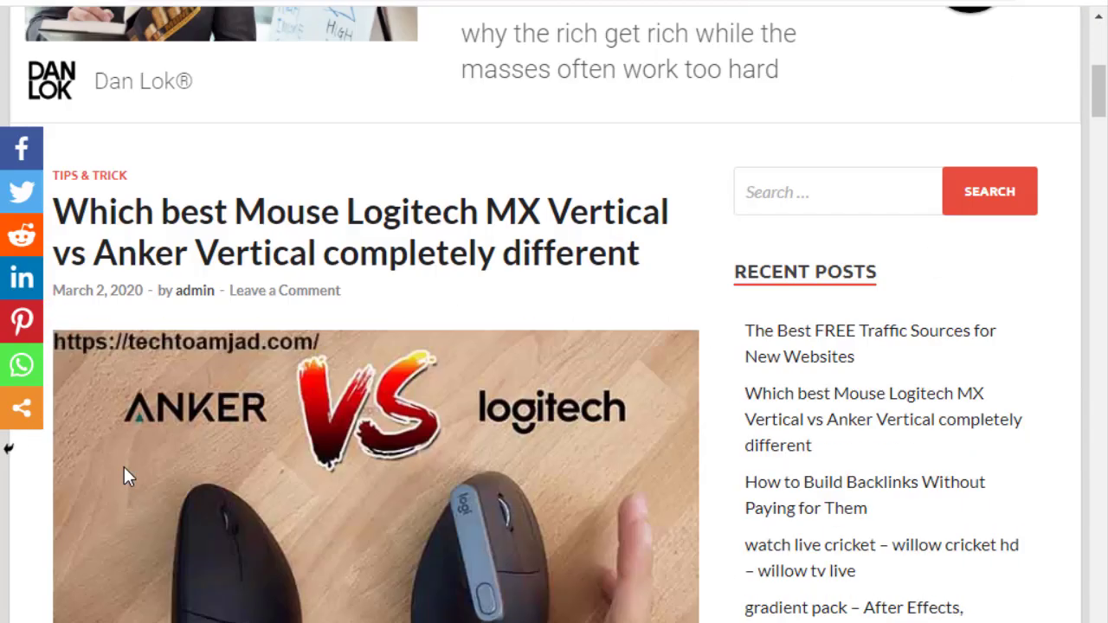
pyautogui.scroll(-20, 124, 469)
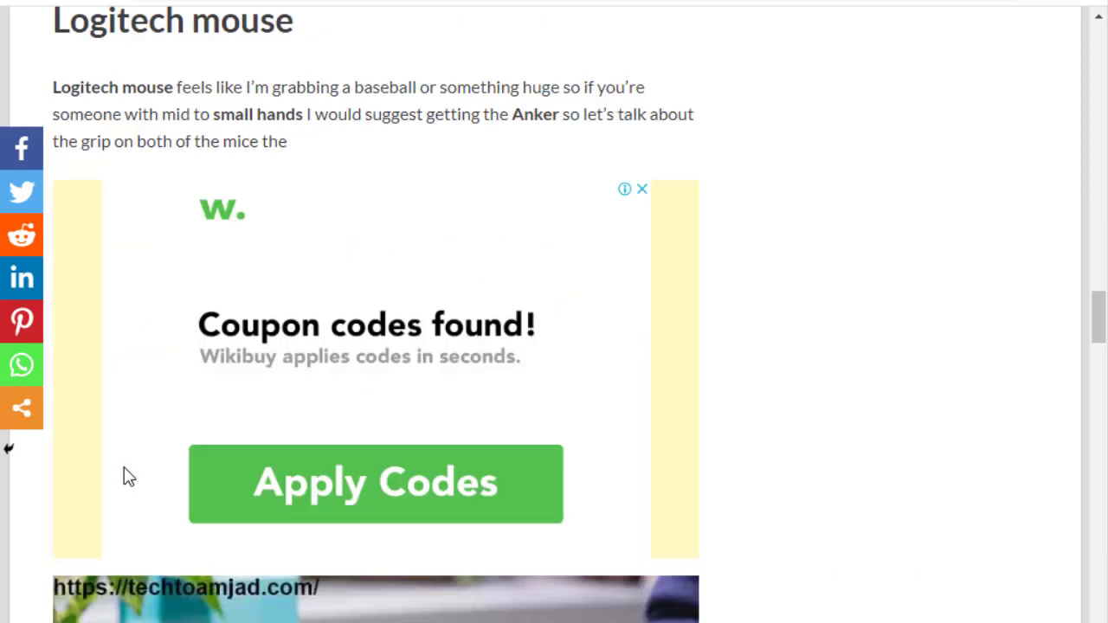
pyautogui.scroll(20, 129, 477)
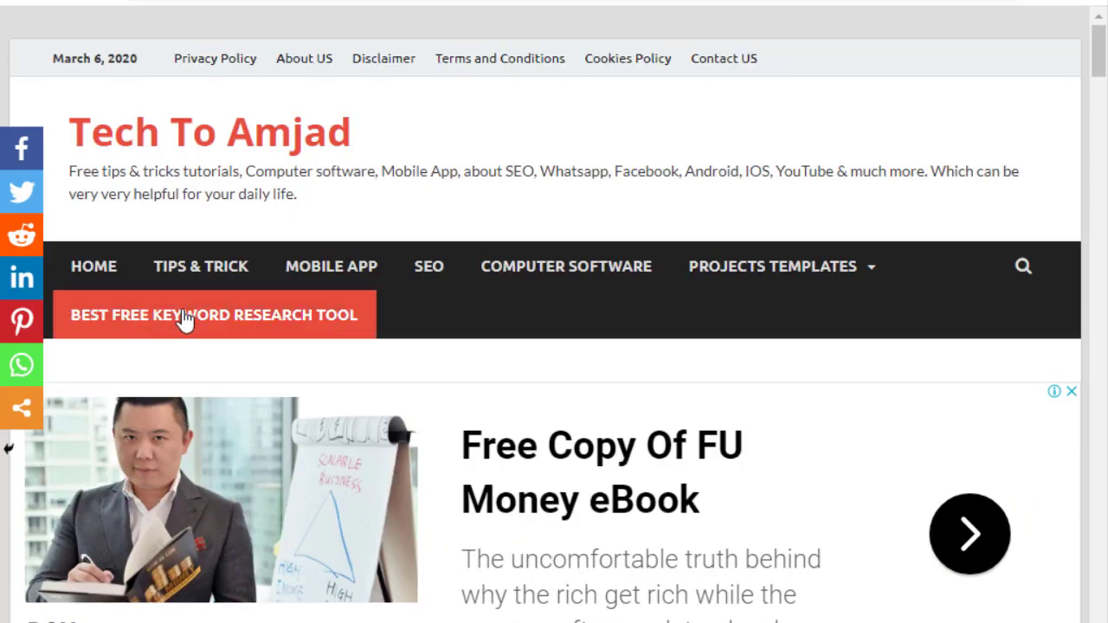
# Open the Best Free Keyword Research Tool category and look through its list of posts.
pyautogui.click(184, 317)
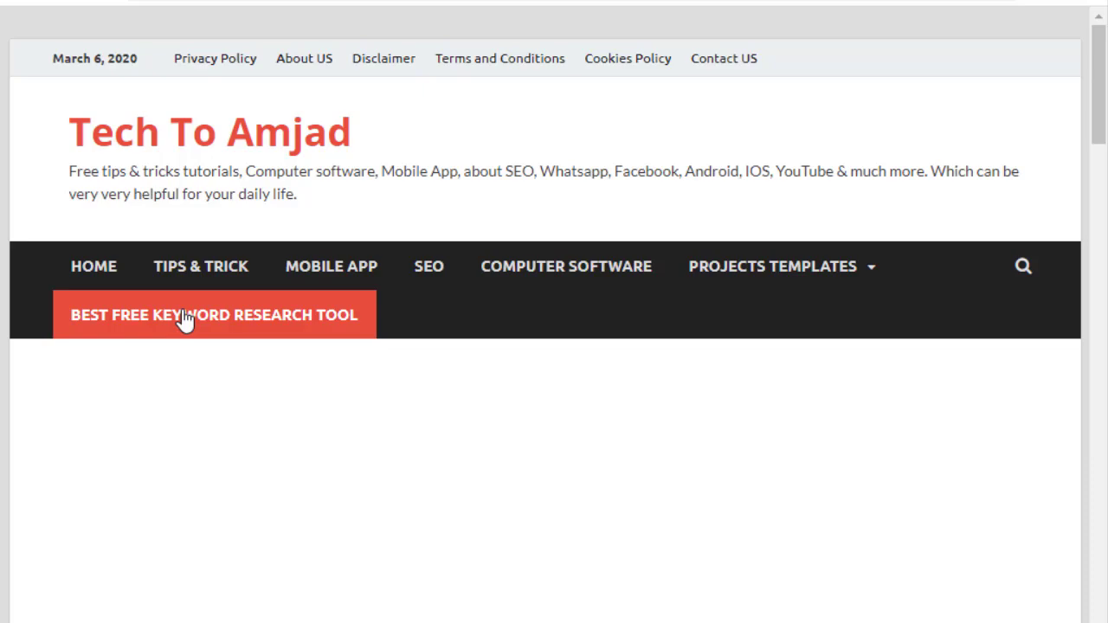
pyautogui.scroll(-9, 188, 462)
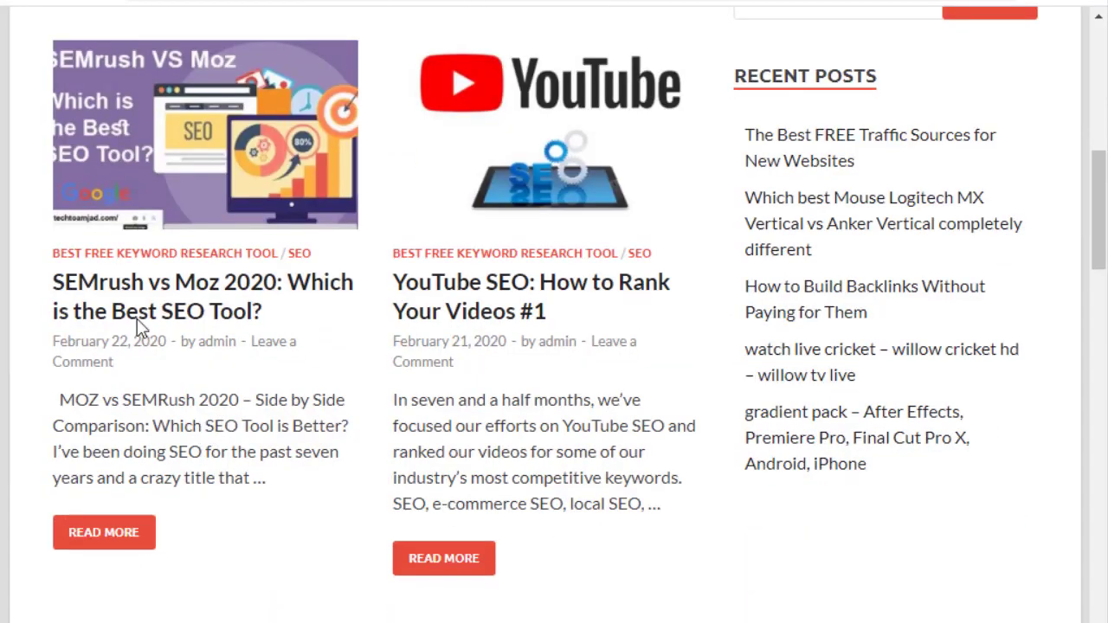
pyautogui.scroll(-8, 299, 504)
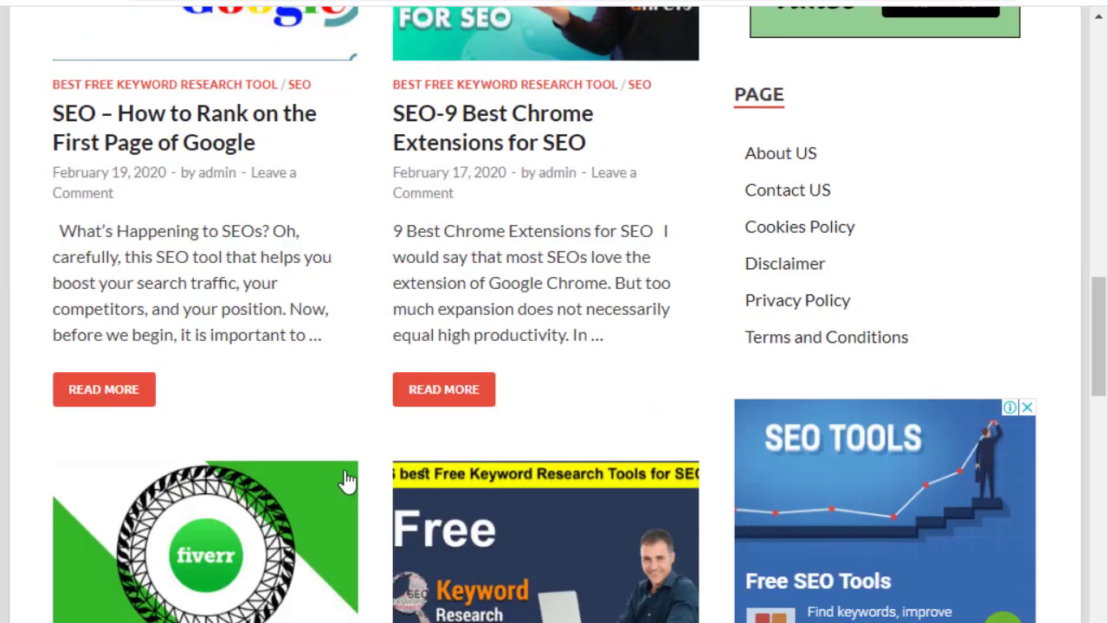
pyautogui.scroll(-8, 346, 481)
pyautogui.scroll(-7, 78, 472)
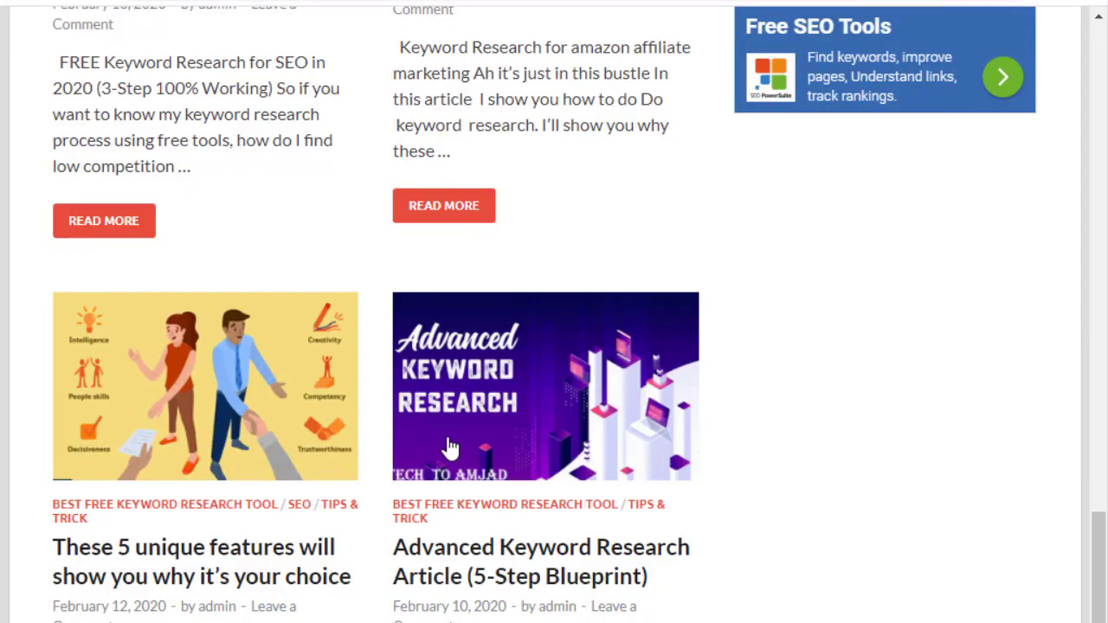
pyautogui.scroll(-5, 449, 447)
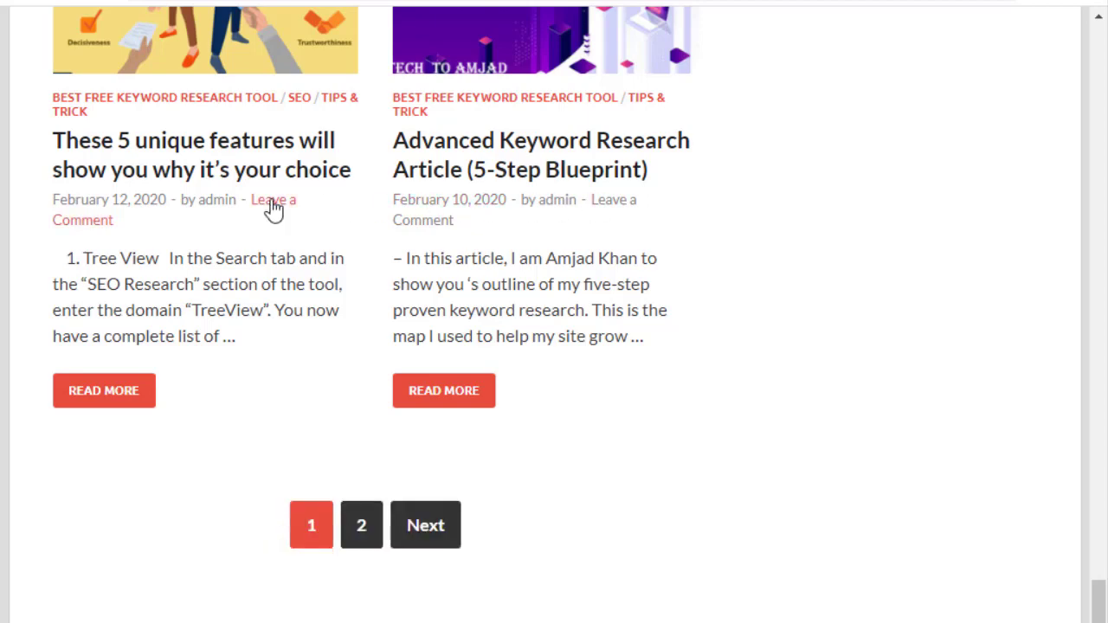
pyautogui.scroll(7, 274, 208)
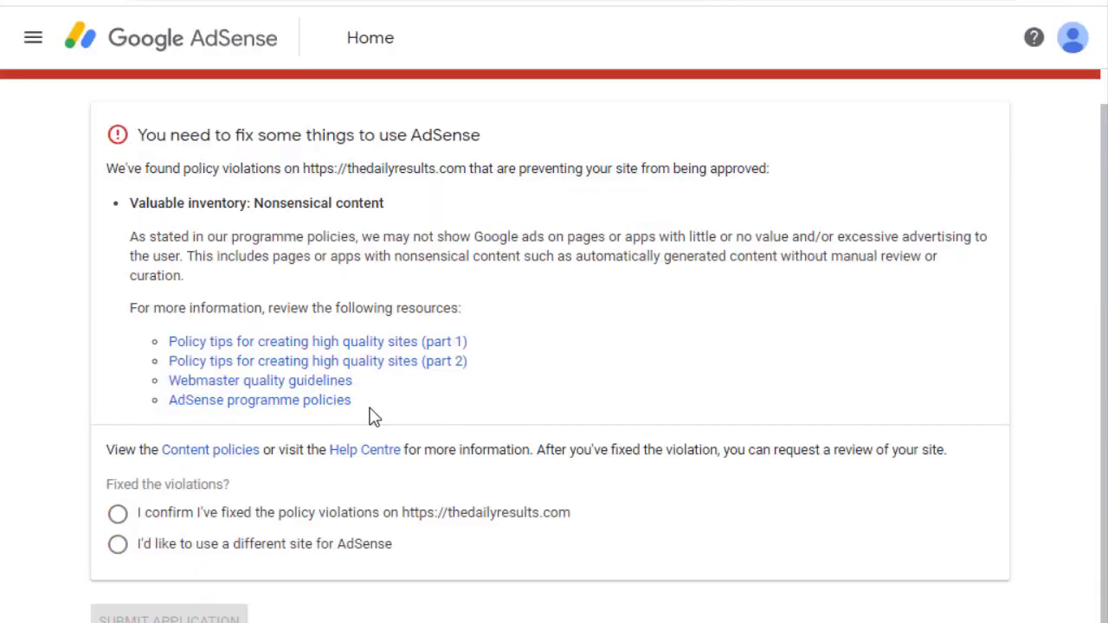
# Switch back to AdSense and highlight the AdSense programme policies entry in the violation notice.
pyautogui.moveTo(374, 407); pyautogui.dragTo(164, 414)
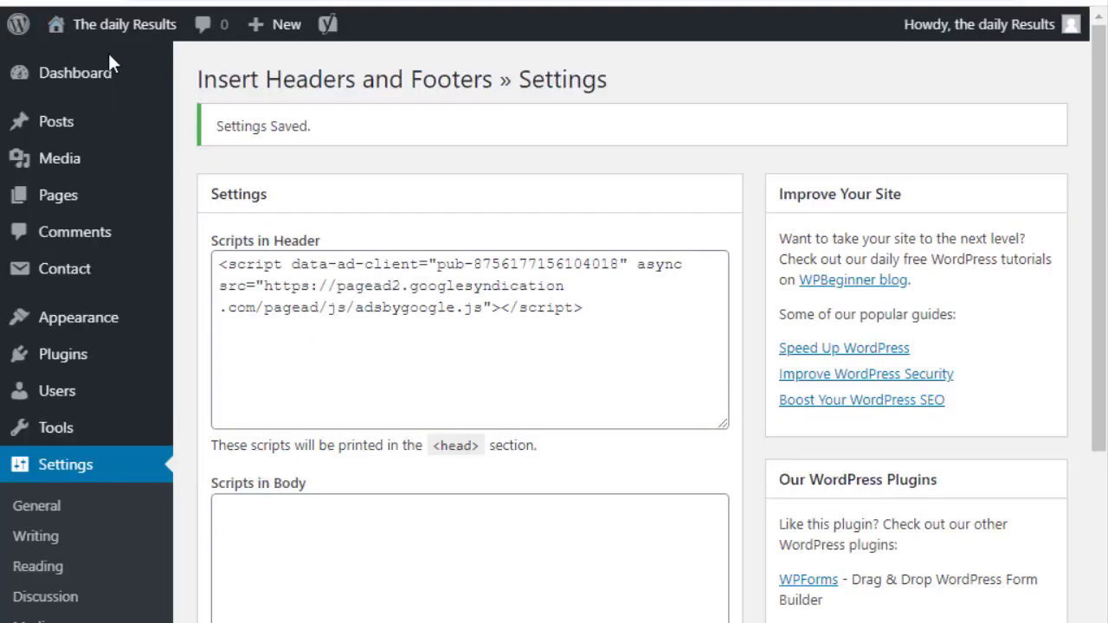
# Switch to the WordPress admin and open The daily Results site in a new tab.
pyautogui.moveTo(84, 86)
pyautogui.moveTo(76, 41)
pyautogui.rightClick(83, 66)
pyautogui.click(116, 83)
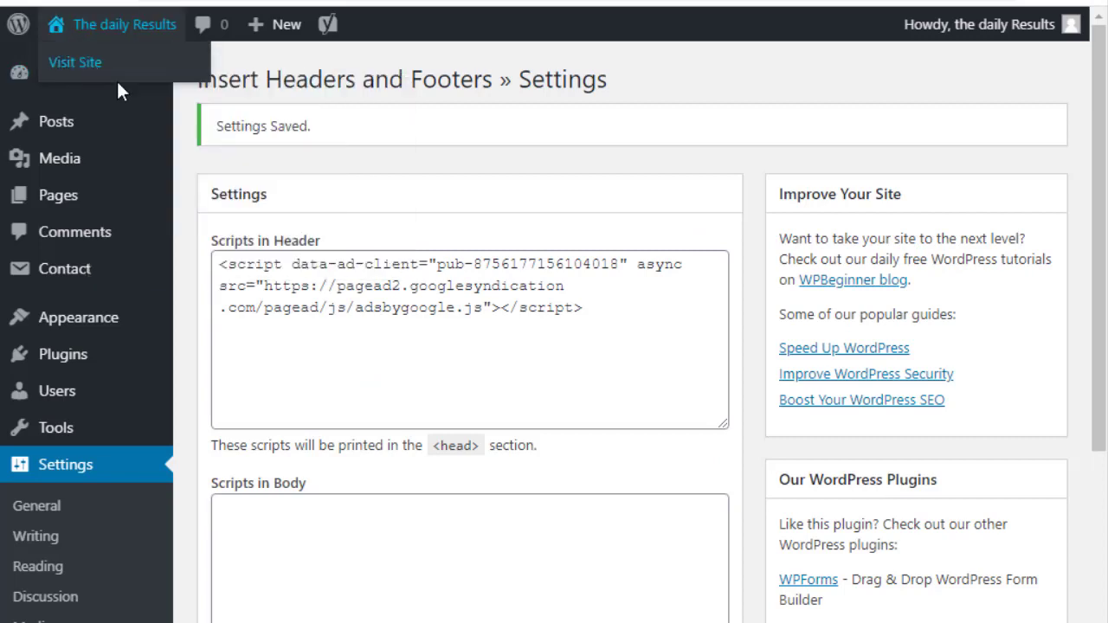
pyautogui.hotkey('ctrl', 'Tab')
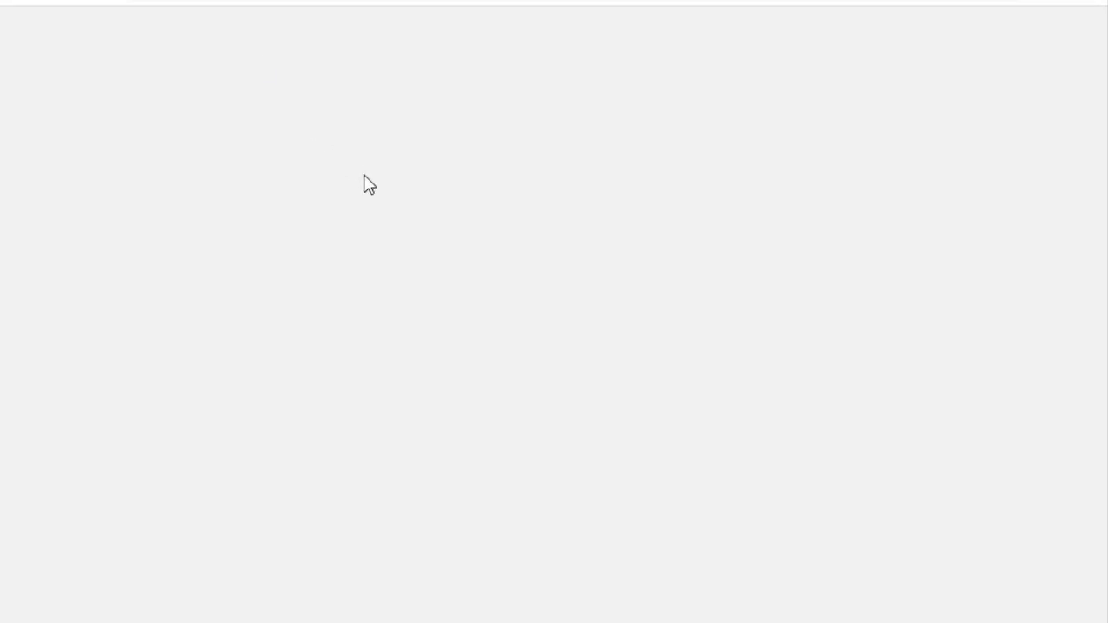
# Open the "adsense approval trick | google adsense approval trick 2020" post and highlight the "paste your ads code" recommendation.
pyautogui.scroll(-3, 360, 498)
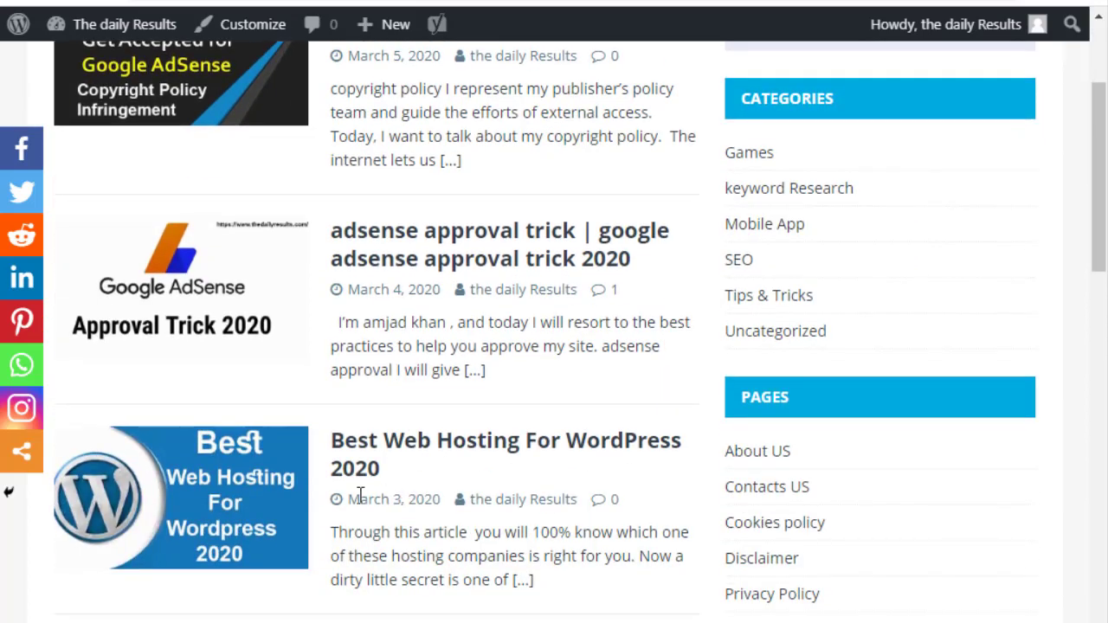
pyautogui.click(402, 252)
pyautogui.scroll(-6, 440, 597)
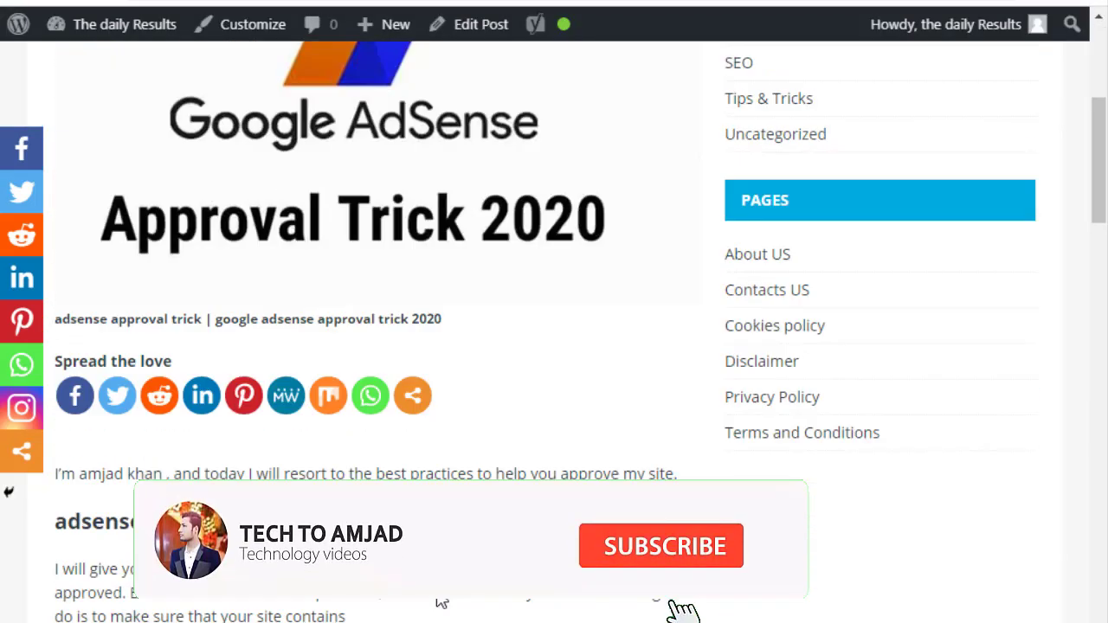
pyautogui.scroll(-3, 136, 375)
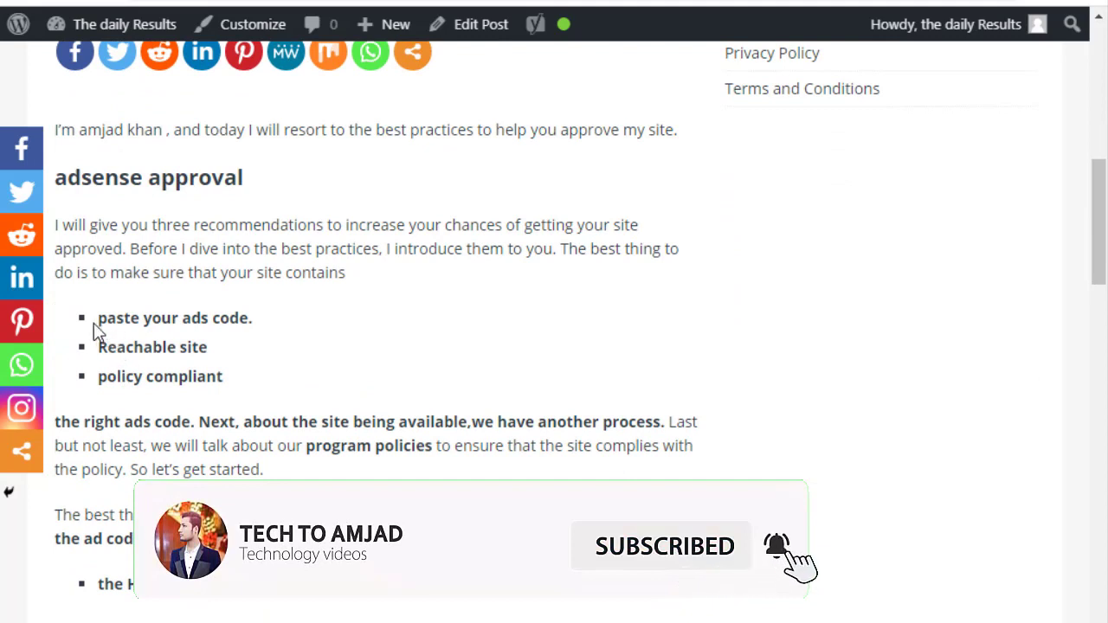
pyautogui.moveTo(97, 320); pyautogui.dragTo(279, 331)
pyautogui.click(168, 338)
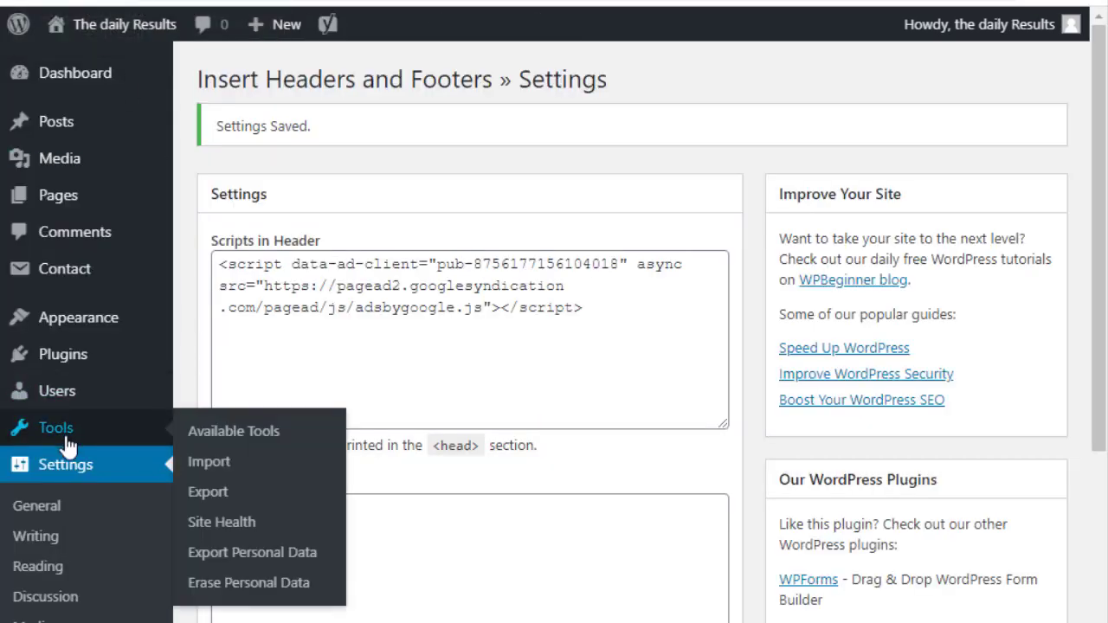
pyautogui.moveTo(67, 333)
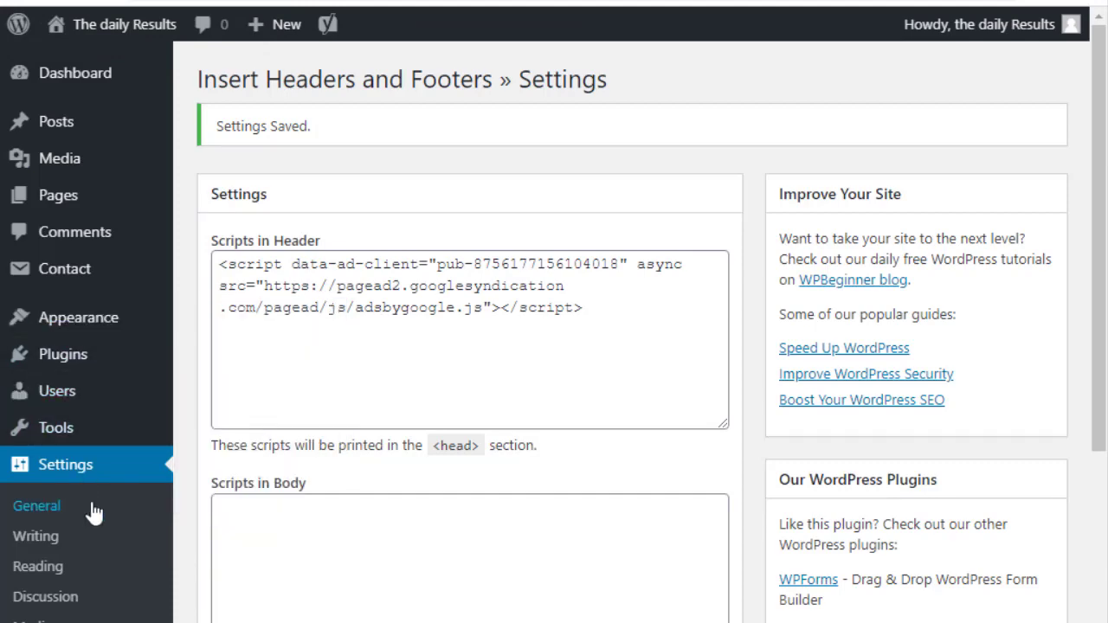
# Return to the AdSense approval post and highlight the "Reachable site" recommendation in the bulleted list.
pyautogui.scroll(-3, 26, 511)
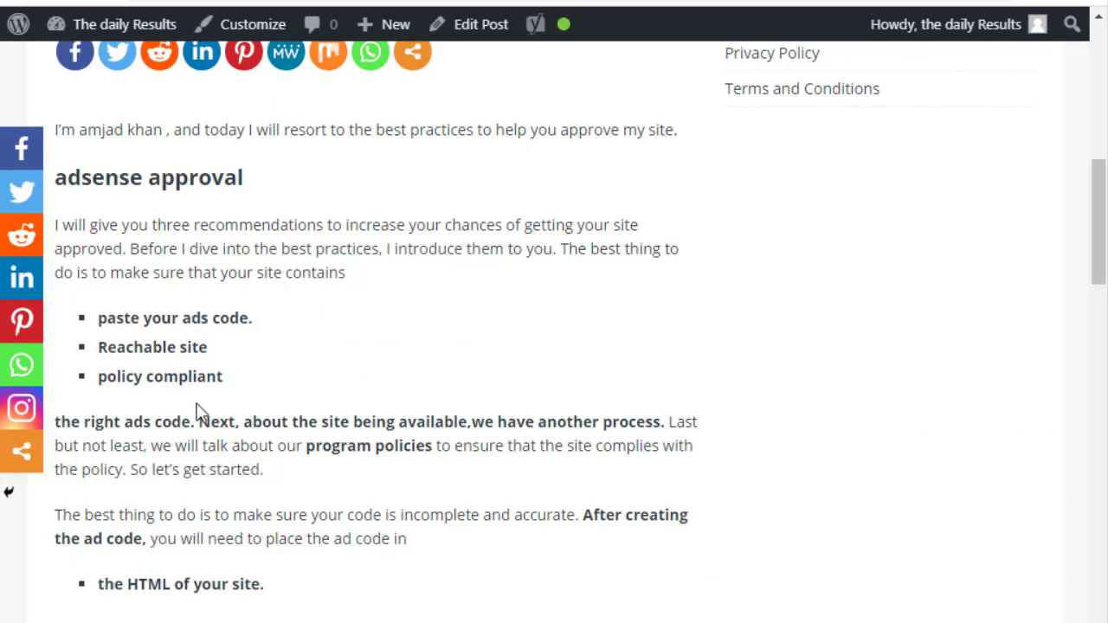
pyautogui.moveTo(93, 357); pyautogui.dragTo(217, 363)
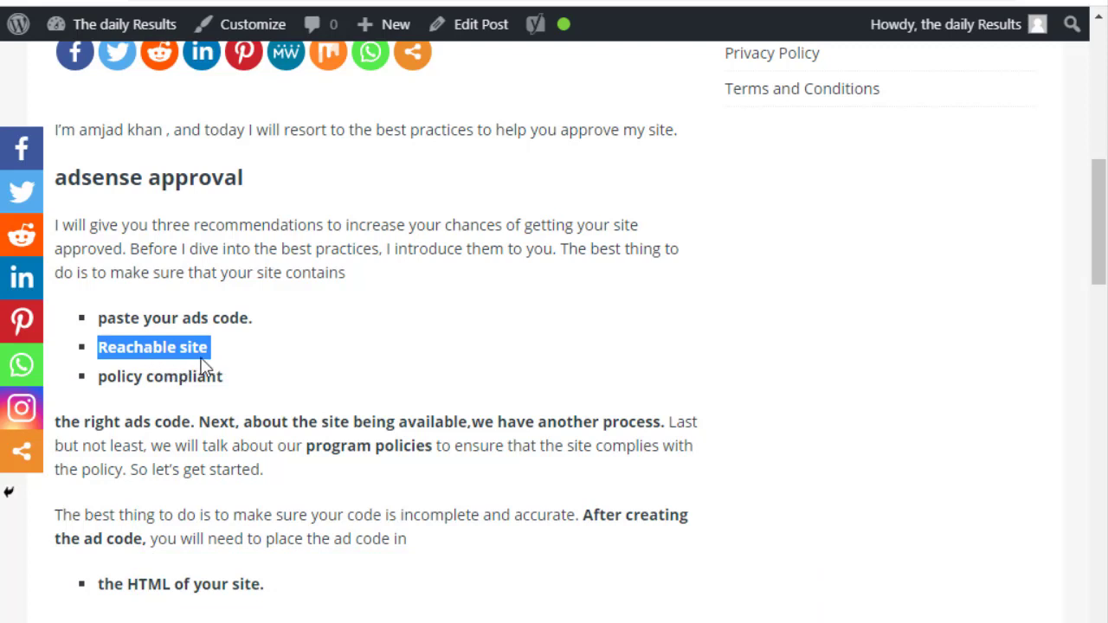
pyautogui.click(109, 348)
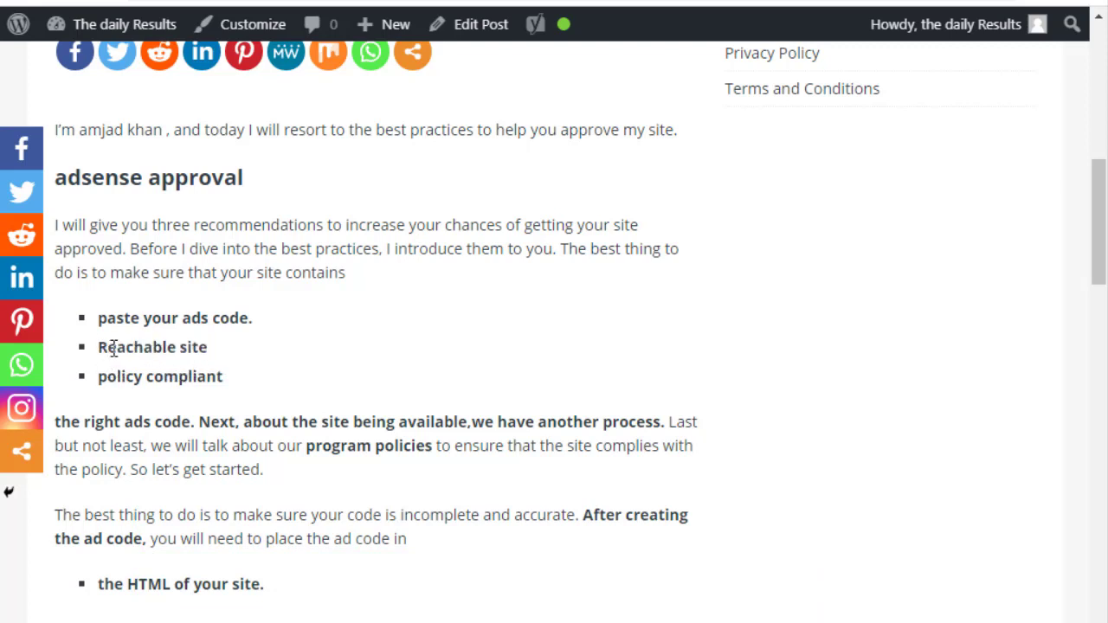
pyautogui.moveTo(109, 349); pyautogui.dragTo(265, 364)
pyautogui.click(112, 355)
# Highlight the "policy compliant" recommendation in the post's bulleted list.
pyautogui.moveTo(98, 378); pyautogui.dragTo(251, 393)
pyautogui.click(200, 378)
pyautogui.moveTo(97, 381); pyautogui.dragTo(243, 392)
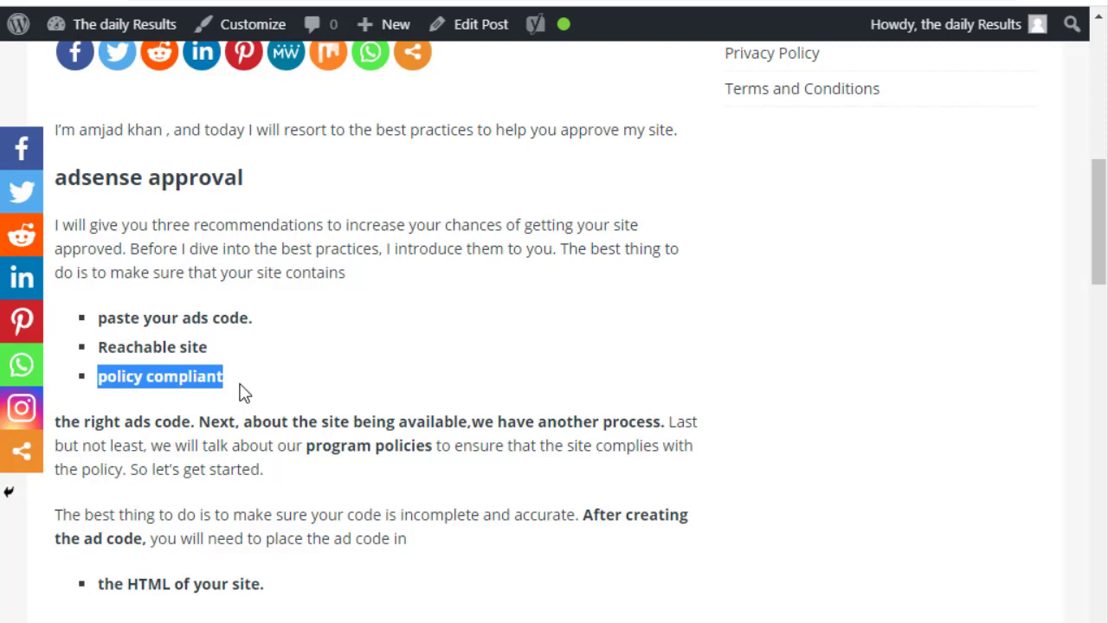
# Highlight the post's passage from the introduction through the three approval recommendations.
pyautogui.scroll(1, 254, 433)
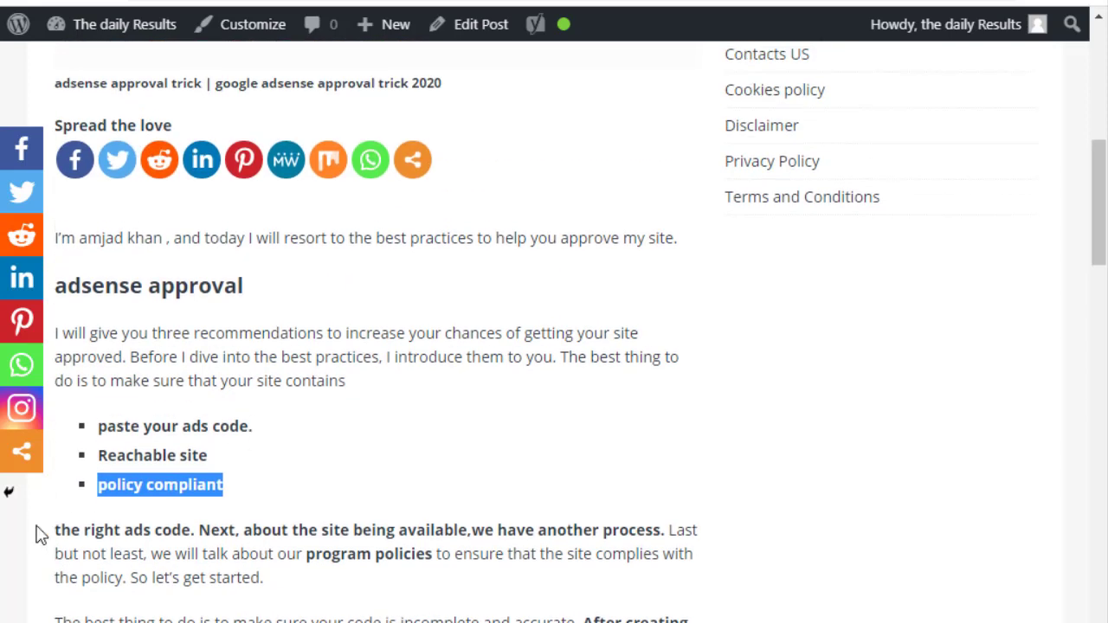
pyautogui.click(15, 504)
pyautogui.moveTo(48, 238); pyautogui.dragTo(504, 521)
# Go to the "Reachable your site" section and highlight its text from the first paragraph to the password bullet.
pyautogui.scroll(-9, 505, 525)
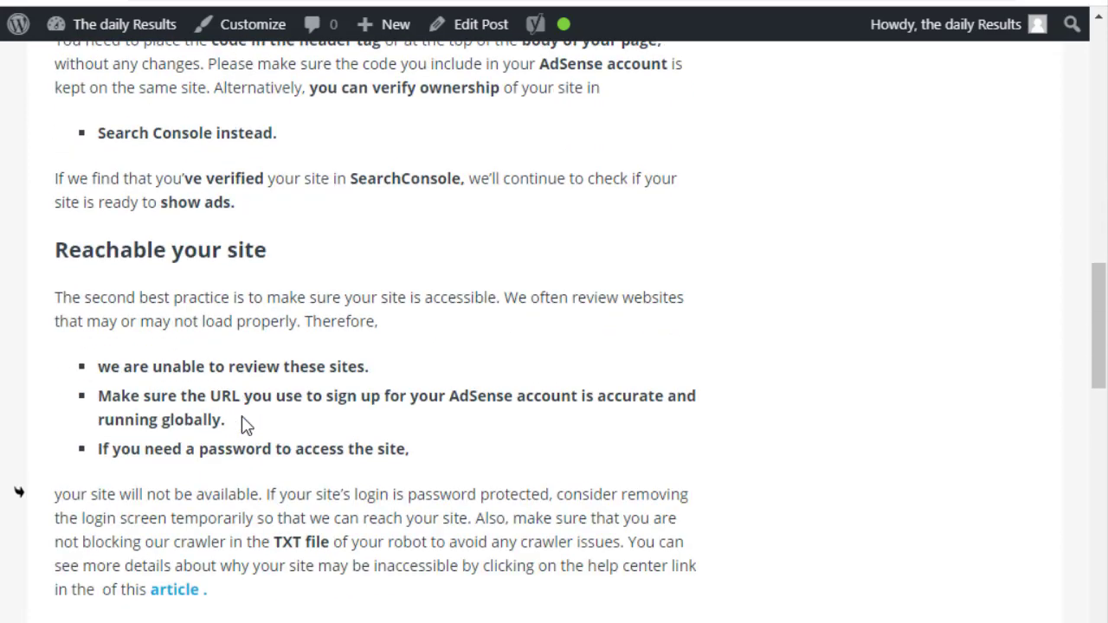
pyautogui.moveTo(173, 192); pyautogui.dragTo(333, 239)
pyautogui.click(132, 286)
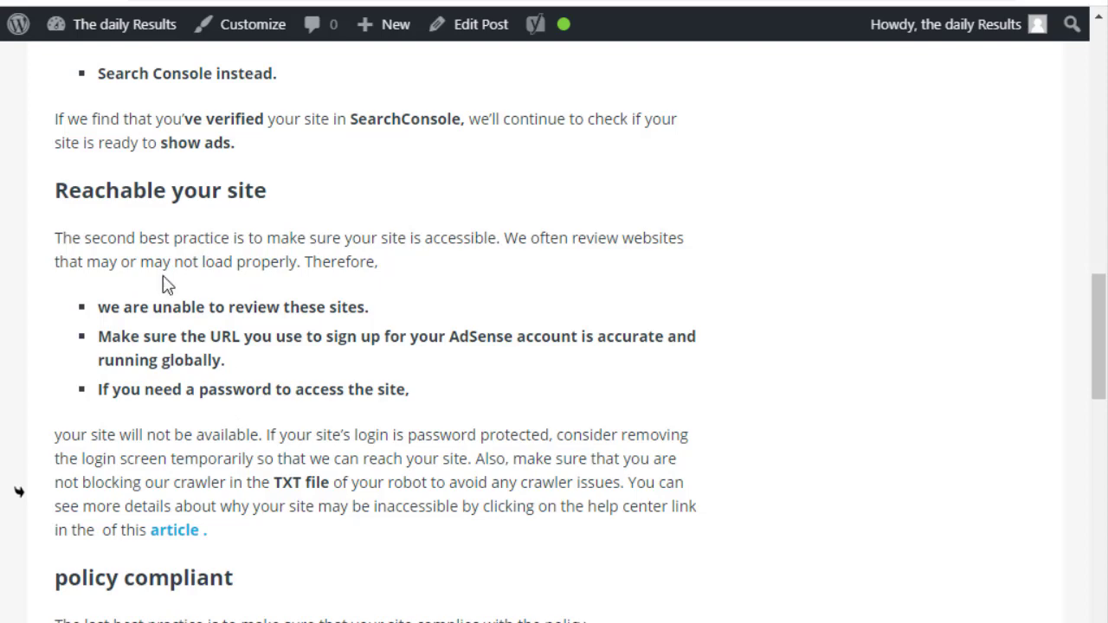
pyautogui.moveTo(117, 238); pyautogui.dragTo(282, 388)
# Go to the "policy compliant" section of the post and highlight its heading.
pyautogui.scroll(-4, 283, 392)
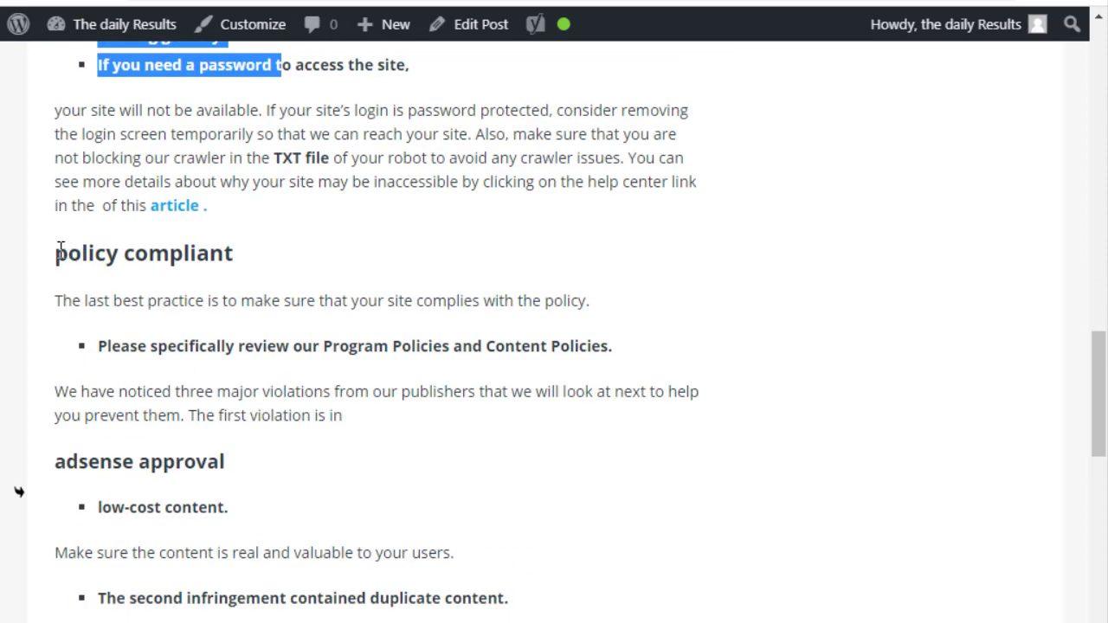
pyautogui.moveTo(56, 251); pyautogui.dragTo(268, 250)
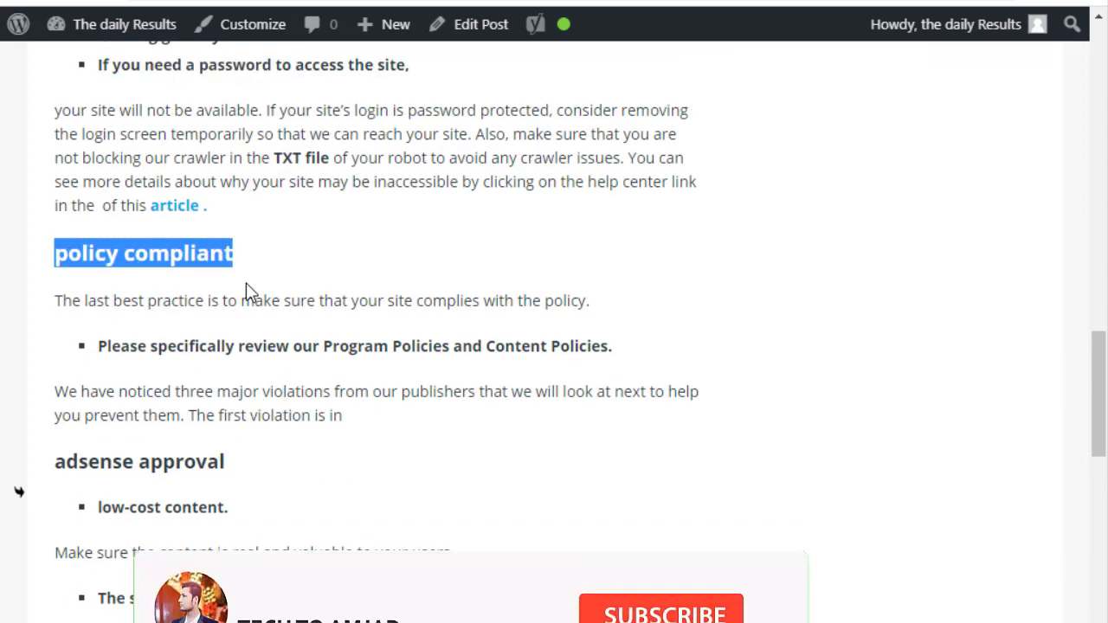
pyautogui.click(62, 294)
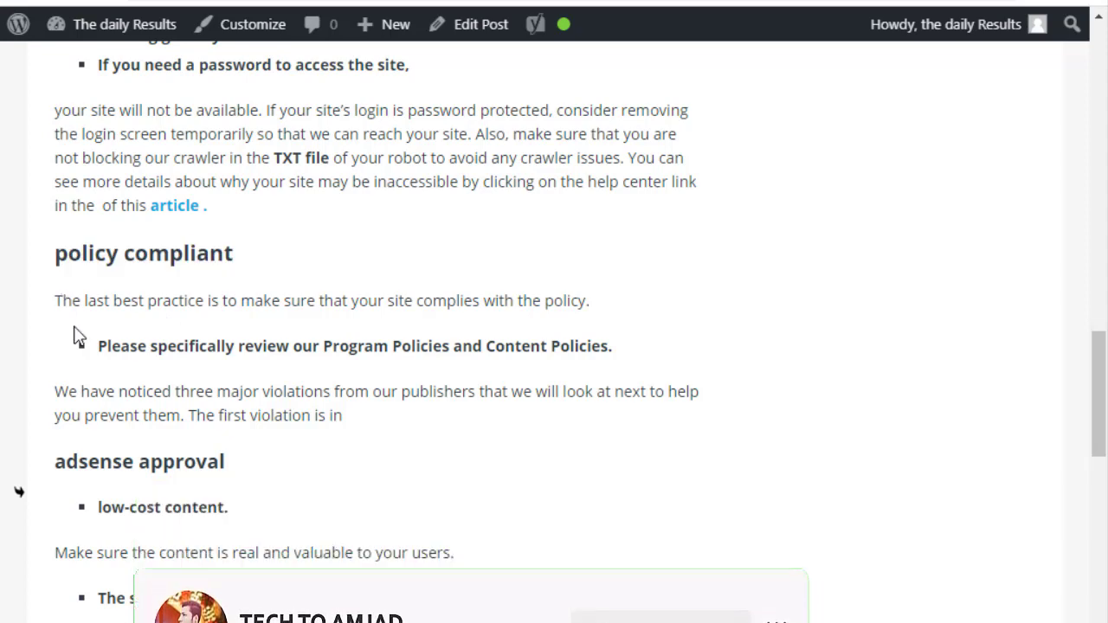
# Highlight the "adsense approval" subheading above the low-cost content bullet, then switch back to the AdSense violation notice and clear its text selection.
pyautogui.scroll(-3, 74, 329)
pyautogui.scroll(1, 74, 326)
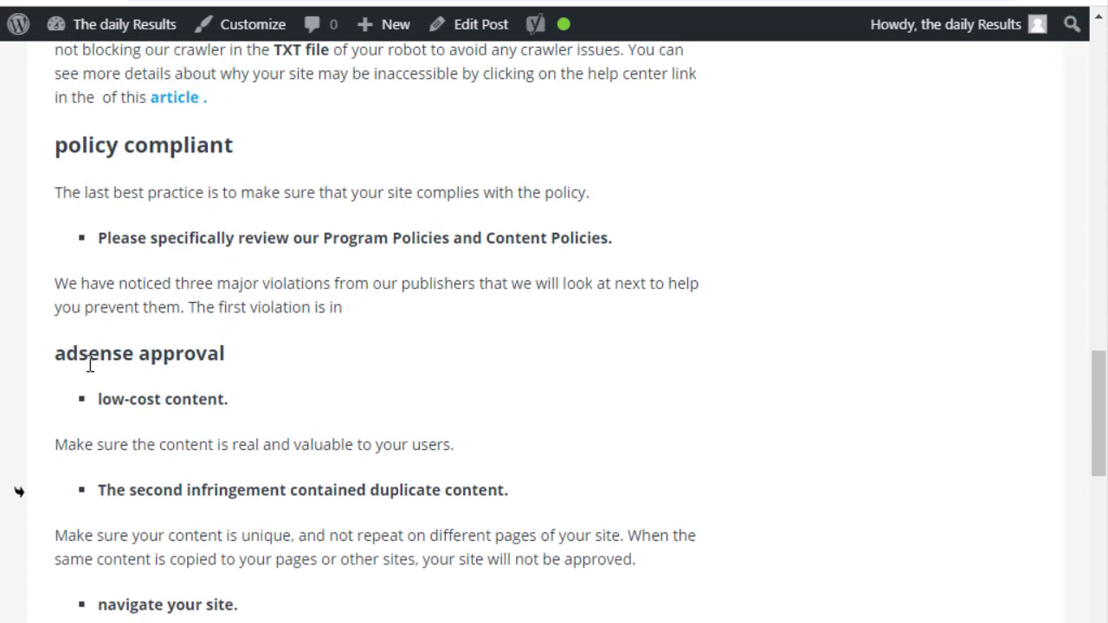
pyautogui.moveTo(66, 355); pyautogui.dragTo(216, 362)
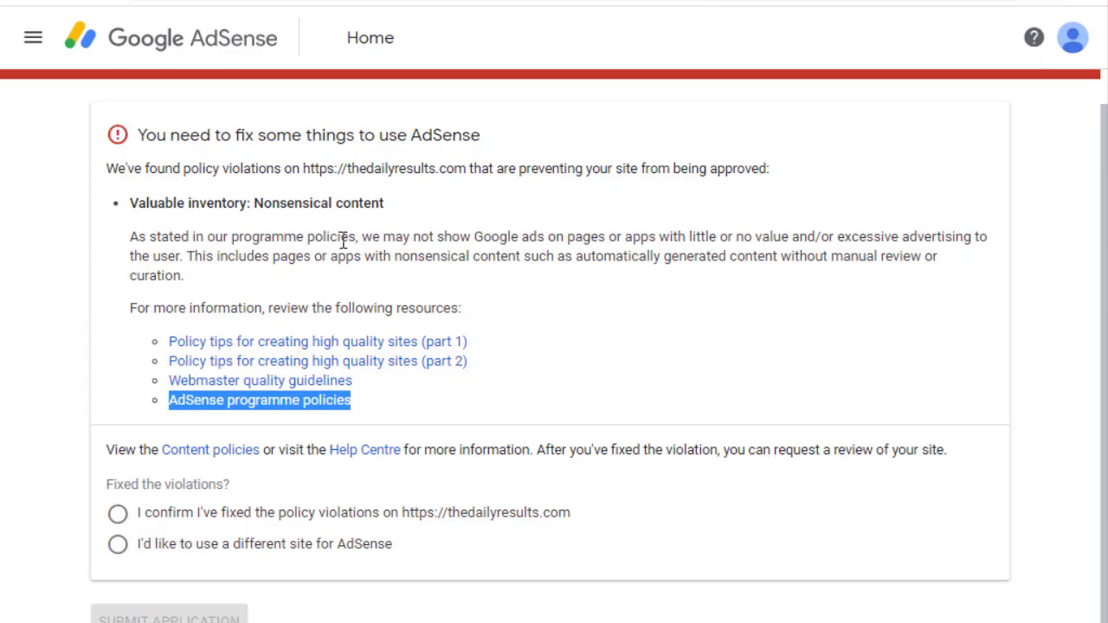
pyautogui.click(324, 242)
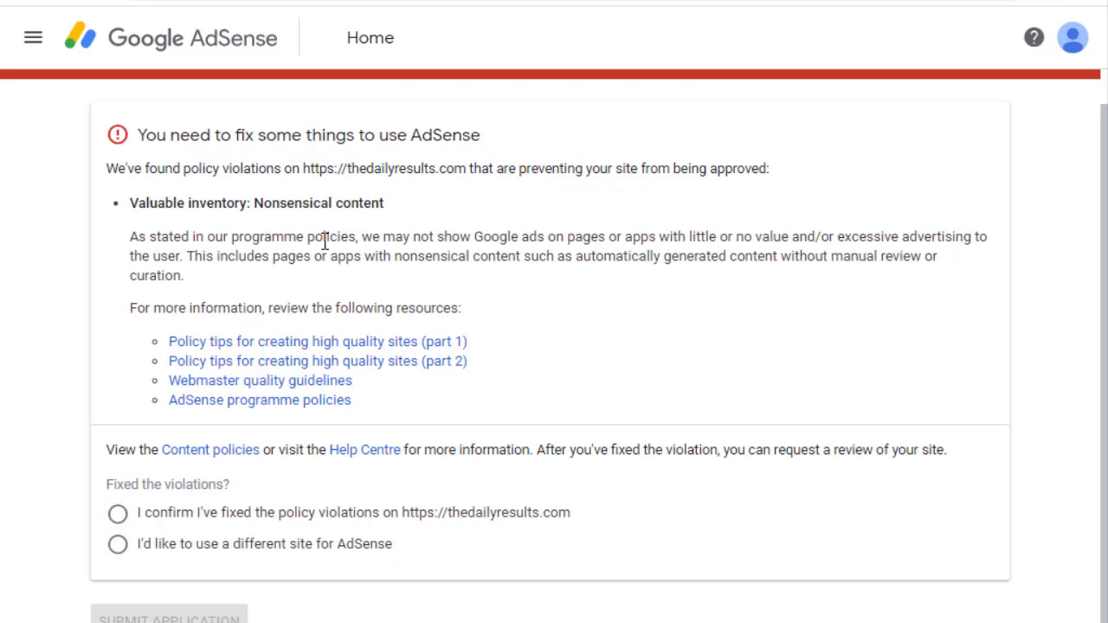